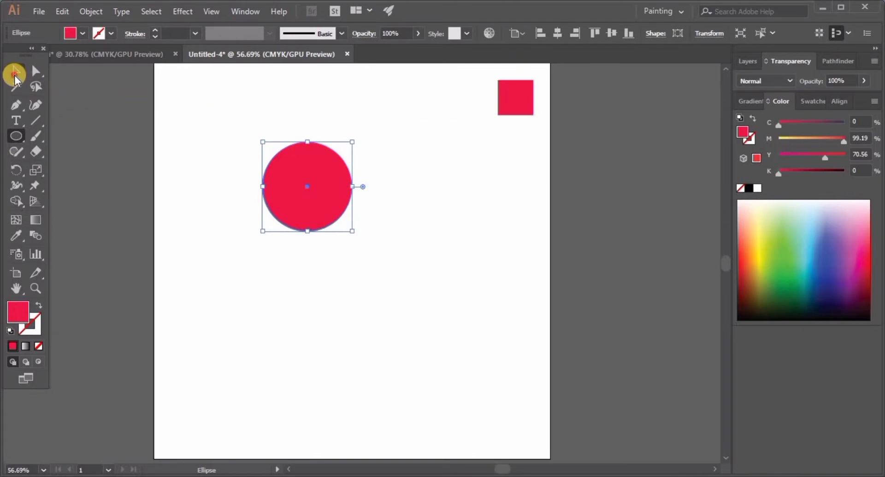
# Pull the red circle's bottom anchor point straight down to about Y 592 px to stretch it into a teardrop
pyautogui.click(16, 71)
pyautogui.click(36, 71)
pyautogui.click(318, 201)
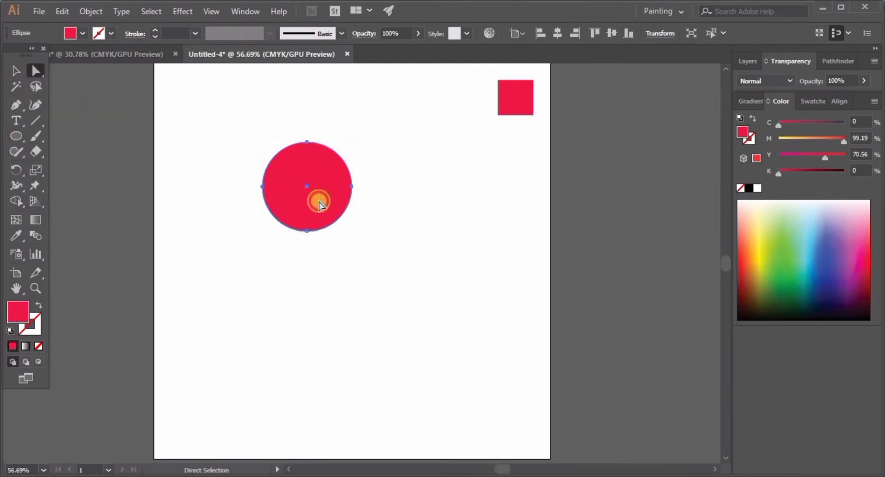
pyautogui.moveTo(323, 236); pyautogui.dragTo(417, 255)
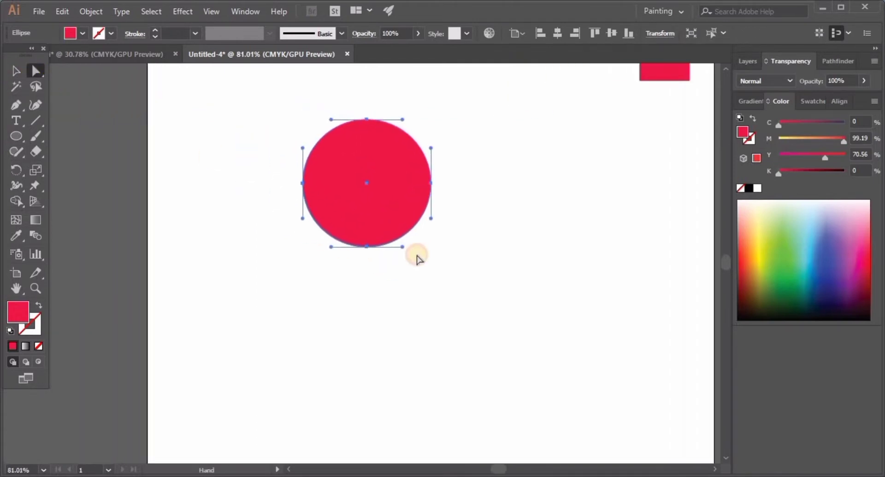
pyautogui.click(367, 247)
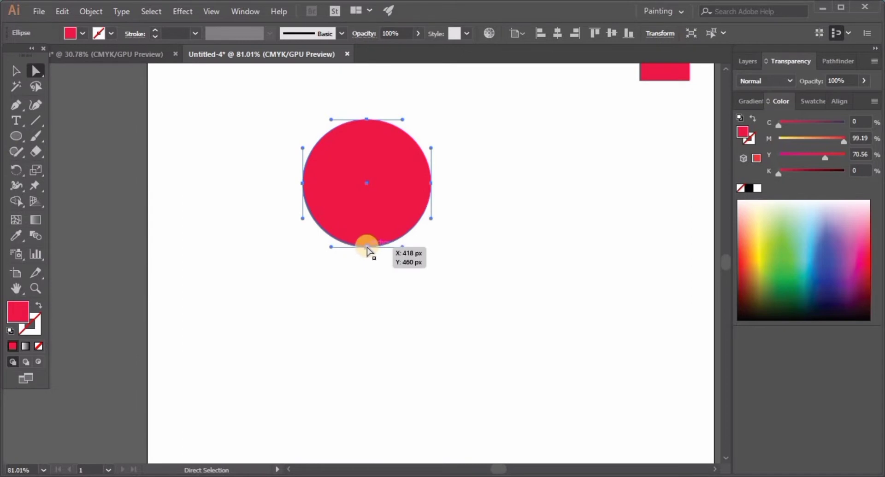
pyautogui.click(367, 247)
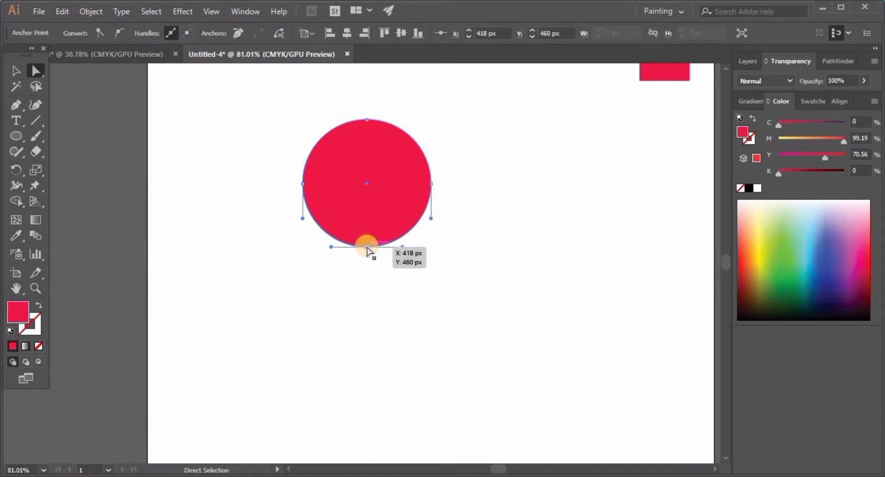
pyautogui.moveTo(365, 259); pyautogui.dragTo(365, 316)
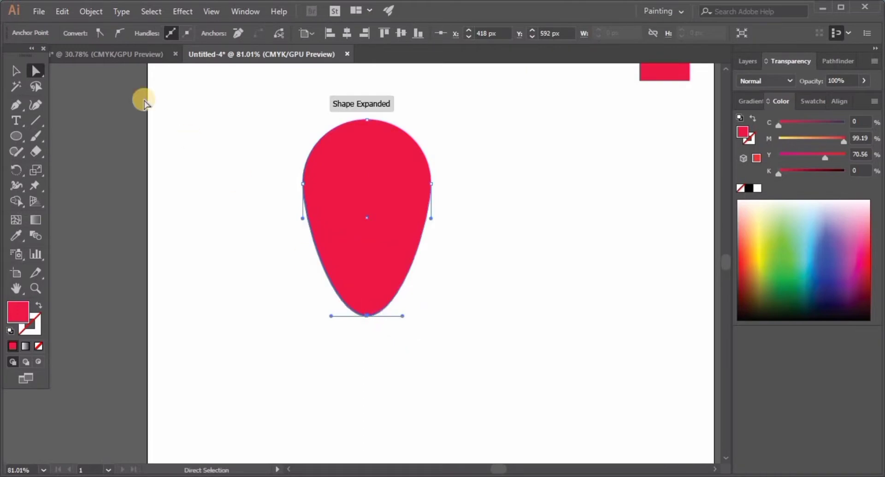
# Convert the teardrop's bottom anchor point into a sharp corner and deselect the shape
pyautogui.click(98, 33)
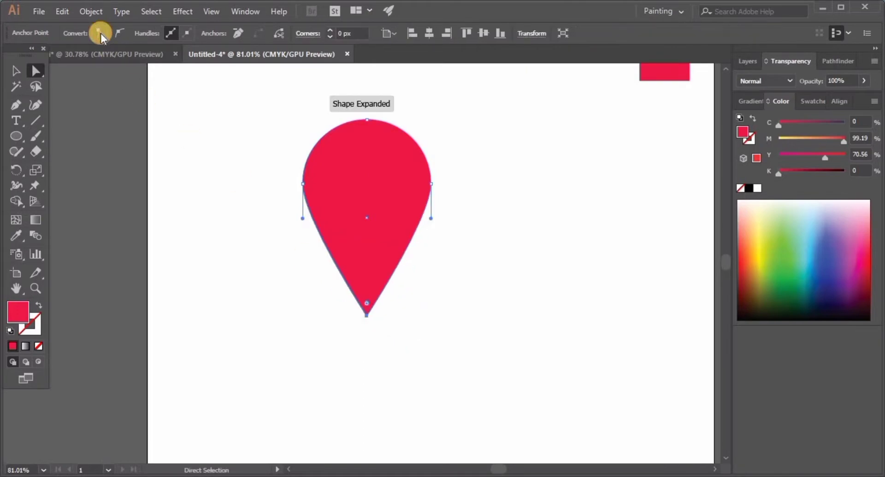
pyautogui.click(16, 72)
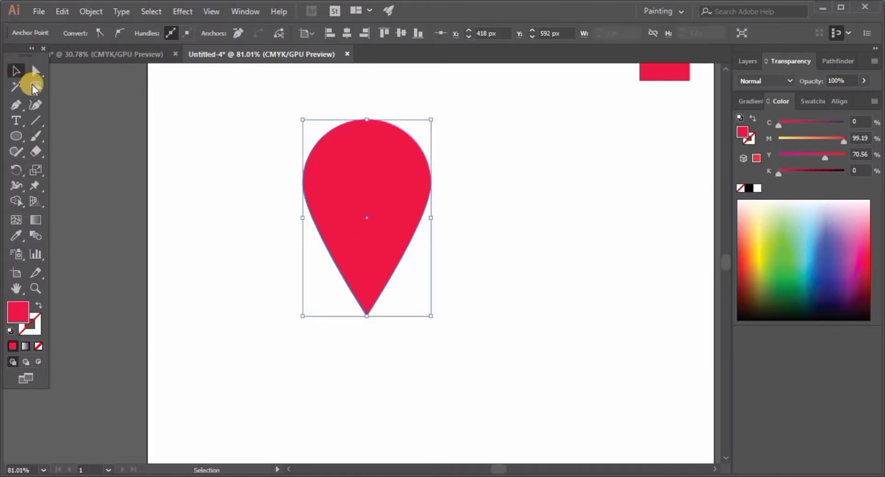
pyautogui.click(184, 148)
# Draw a smaller circle inside the pin's round head, centred on its vertical axis
pyautogui.press('space')
pyautogui.moveTo(484, 220); pyautogui.dragTo(448, 239)
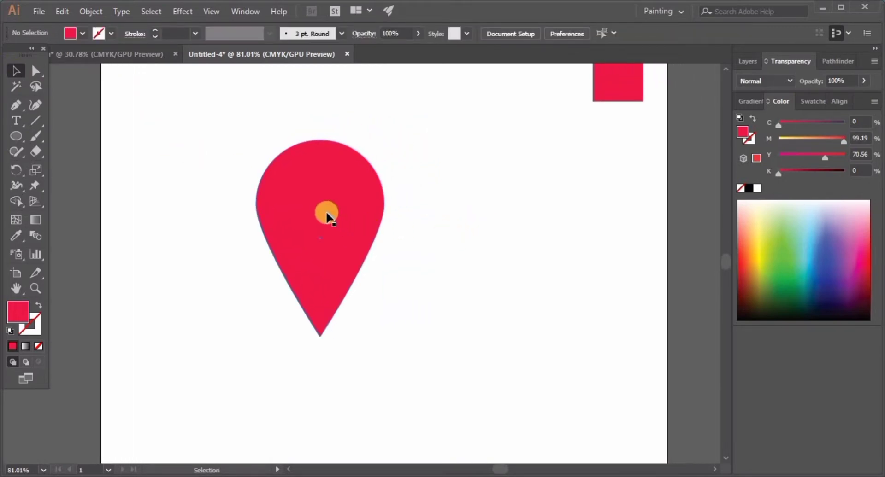
pyautogui.click(18, 136)
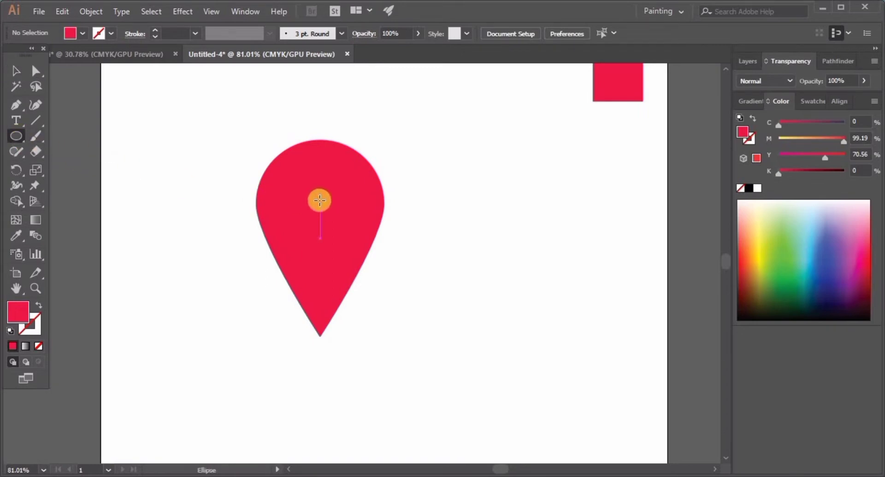
pyautogui.moveTo(320, 201); pyautogui.dragTo(341, 241)
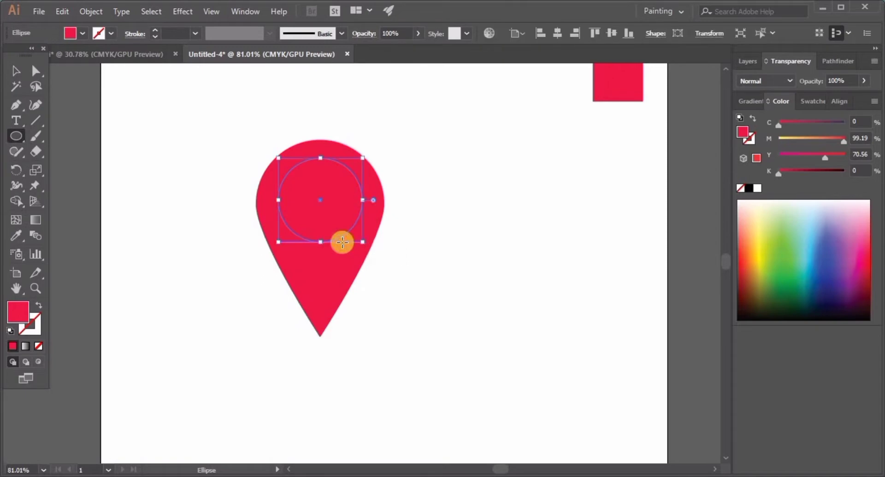
# Fill the inner circle with white and deselect it
pyautogui.click(83, 33)
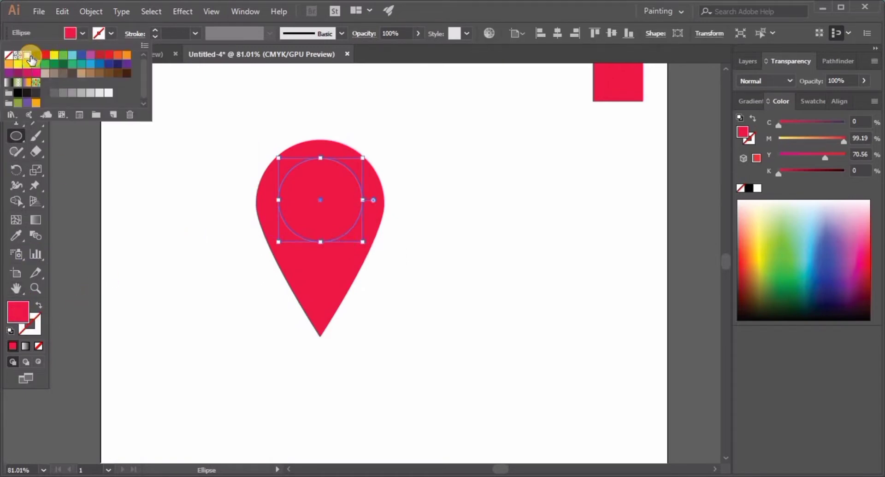
pyautogui.click(29, 55)
pyautogui.click(84, 34)
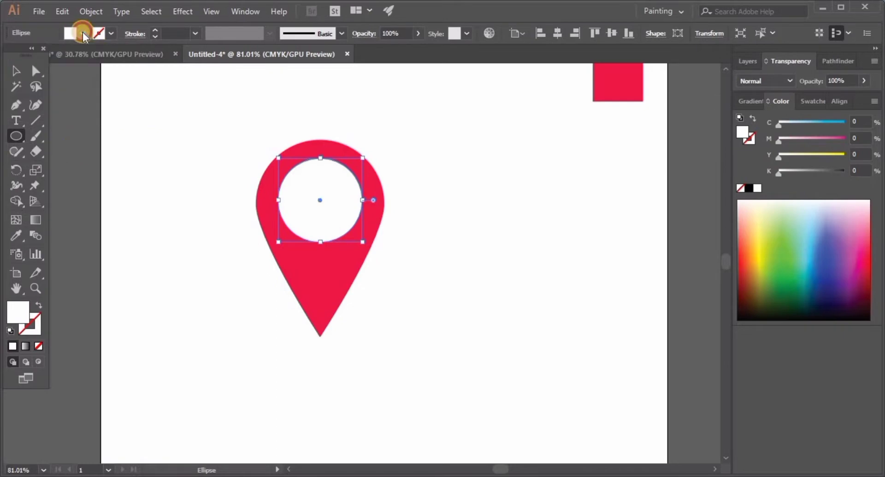
pyautogui.click(16, 71)
pyautogui.click(134, 155)
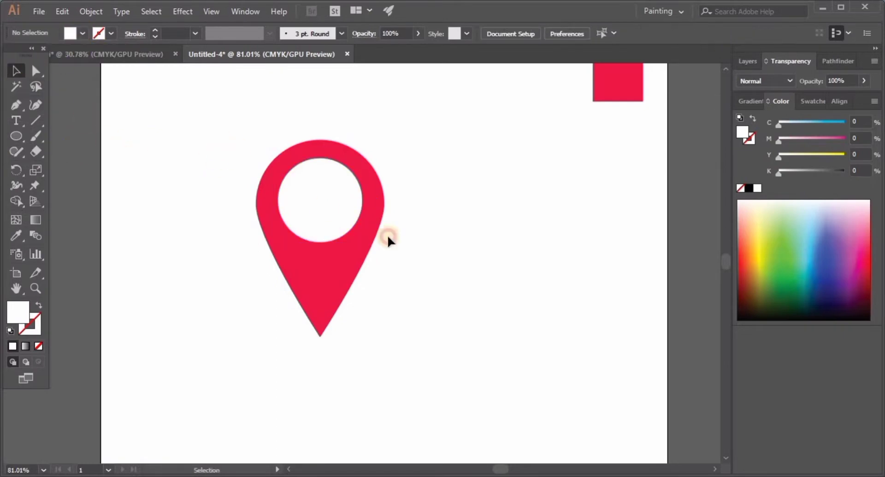
# Cut the white circle out of the pin shape with the Shape Builder tool
pyautogui.moveTo(387, 235); pyautogui.dragTo(247, 244)
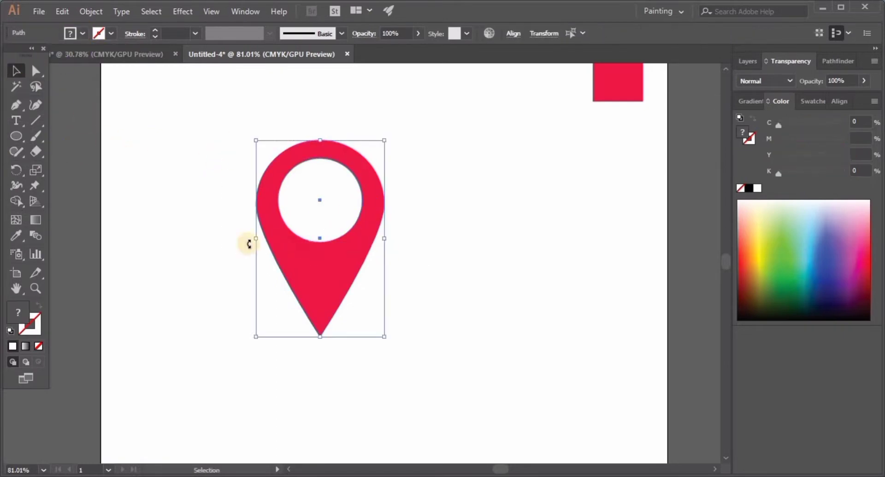
pyautogui.click(14, 203)
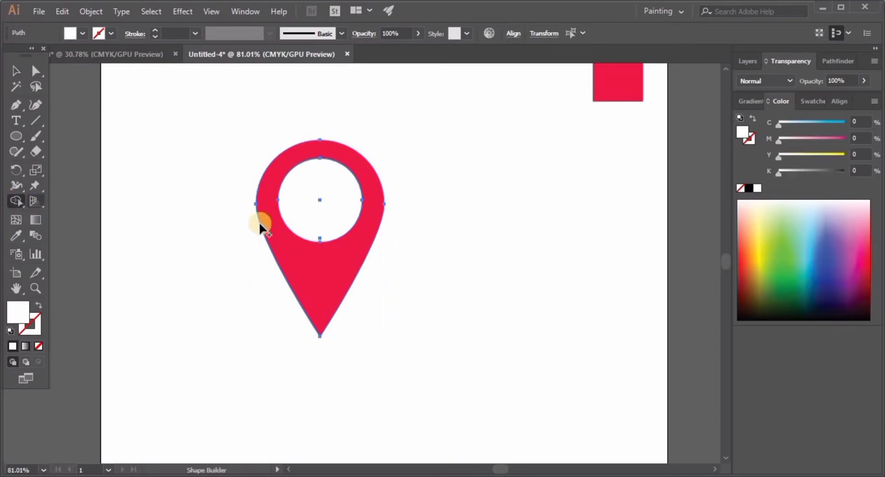
pyautogui.keyDown('alt'); pyautogui.click(314, 224); pyautogui.keyUp('alt')
pyautogui.click(16, 71)
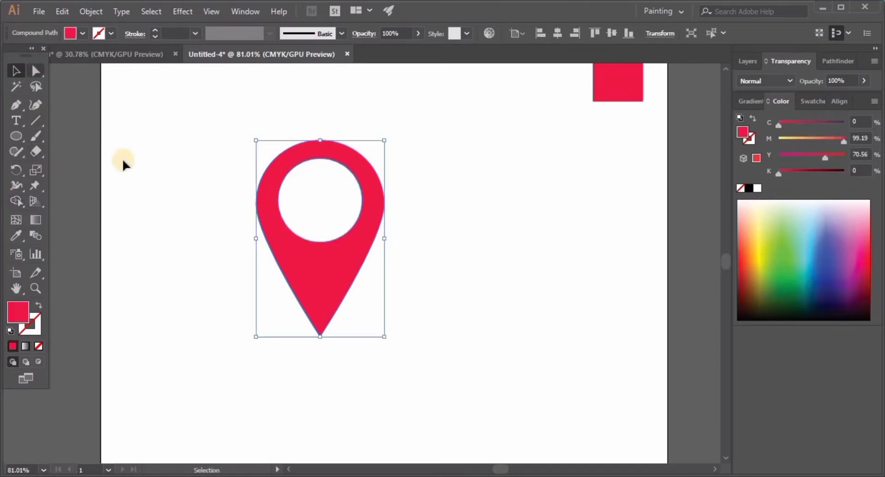
pyautogui.click(189, 216)
# Add the text "airvila" beside the pin, scaled up to about 73 pt
pyautogui.hscroll(3, 387, 295)
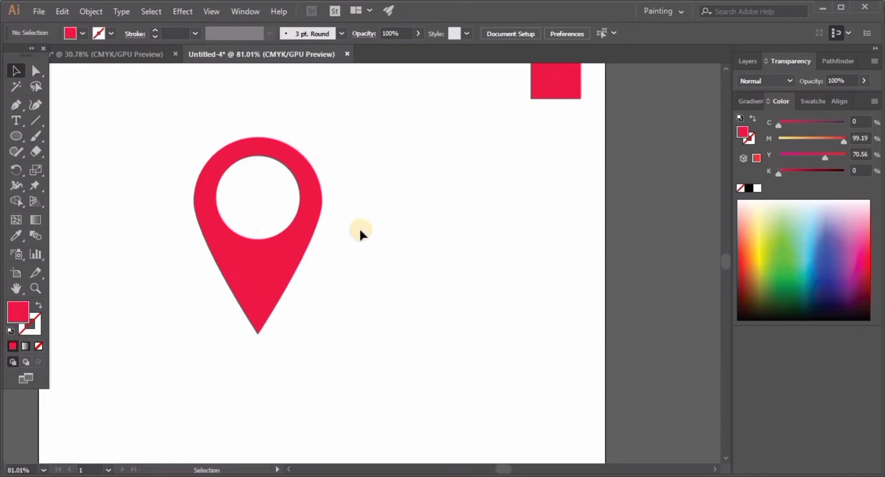
pyautogui.click(20, 121)
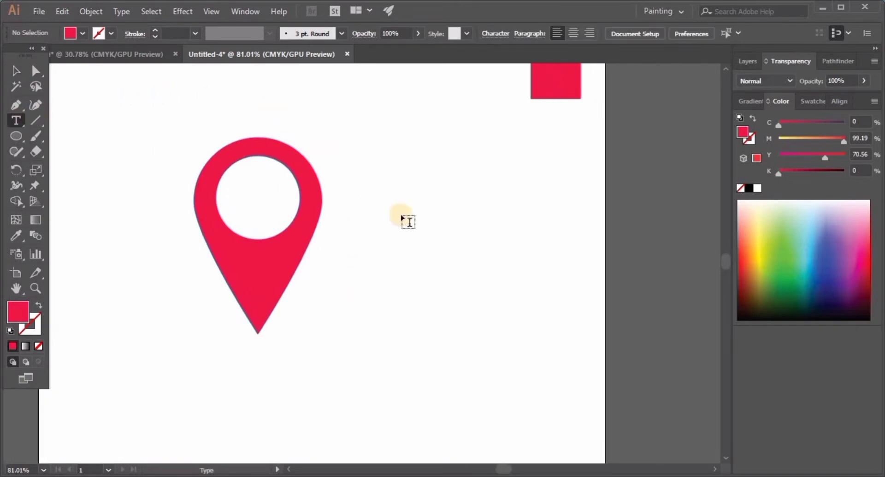
pyautogui.click(391, 195)
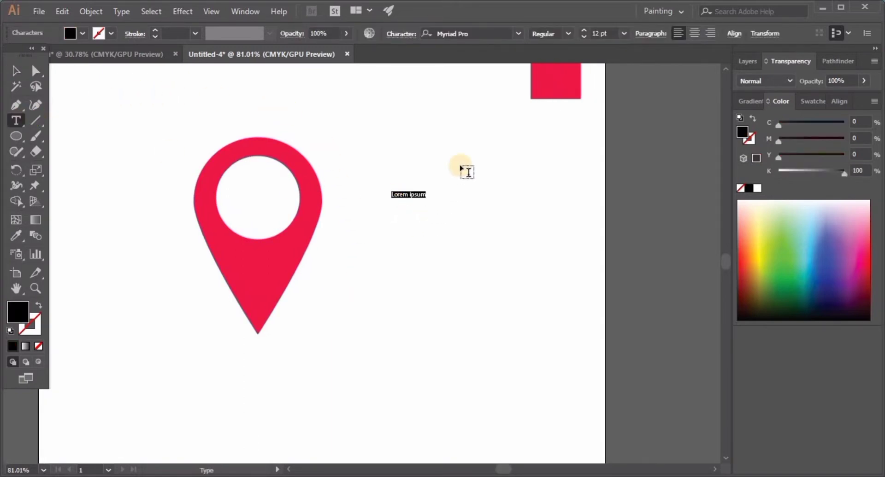
pyautogui.press('Escape')
pyautogui.moveTo(424, 199); pyautogui.dragTo(361, 229)
pyautogui.press('t')
pyautogui.press('BackSpace')
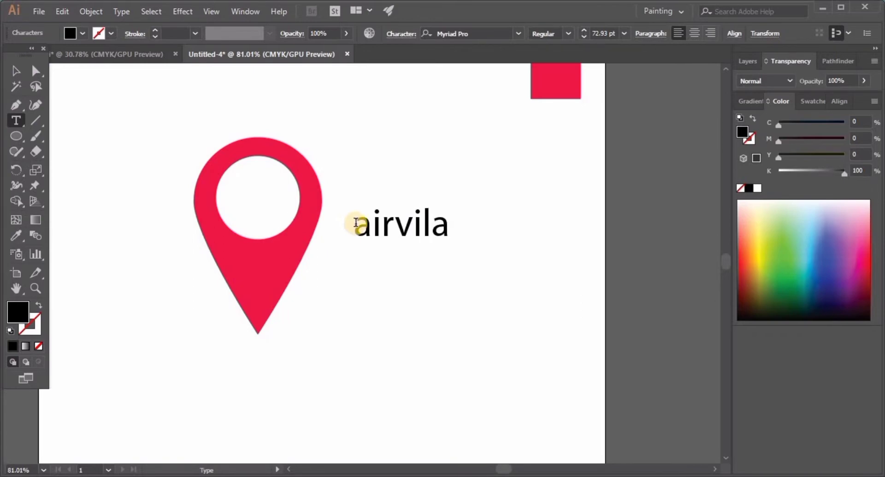
pyautogui.click(17, 70)
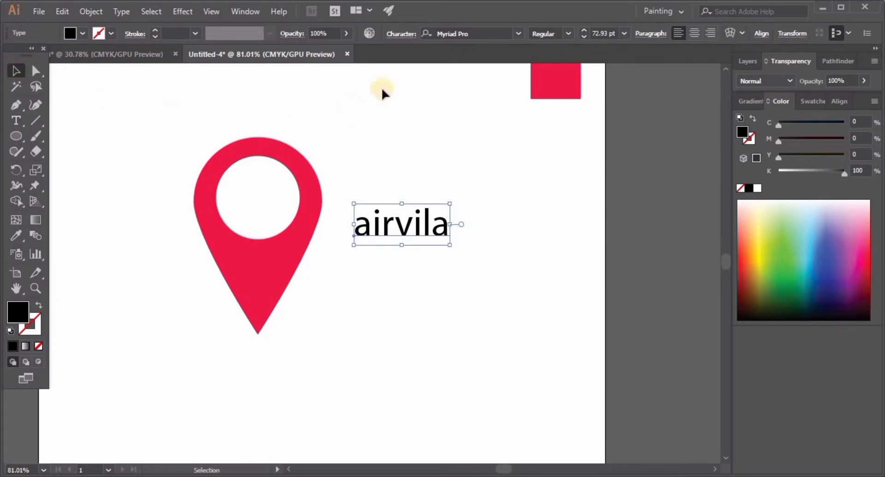
# Set the font of the "airvila" text to Comfortaa Bold
pyautogui.click(519, 34)
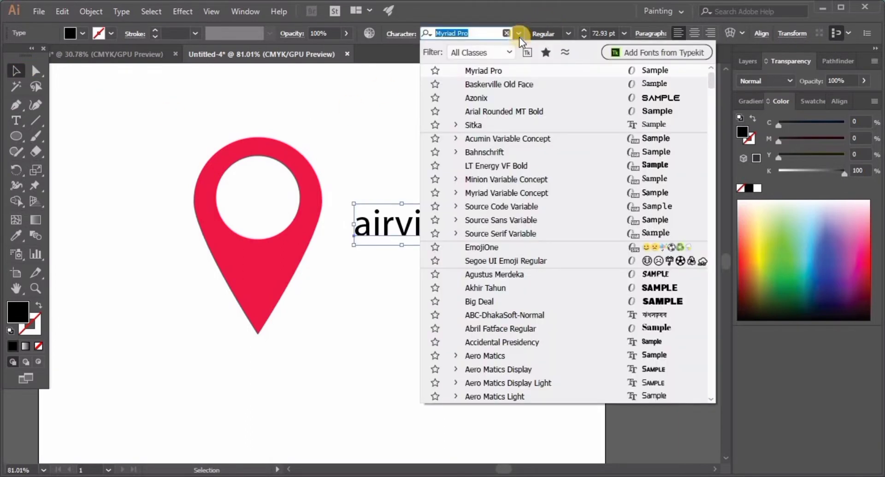
pyautogui.click(436, 33)
pyautogui.click(420, 35)
pyautogui.write('comfo')
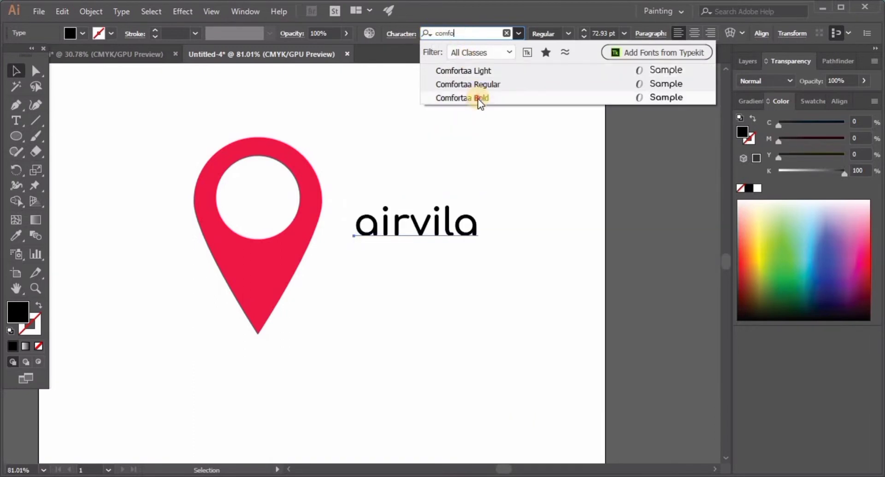
pyautogui.click(479, 98)
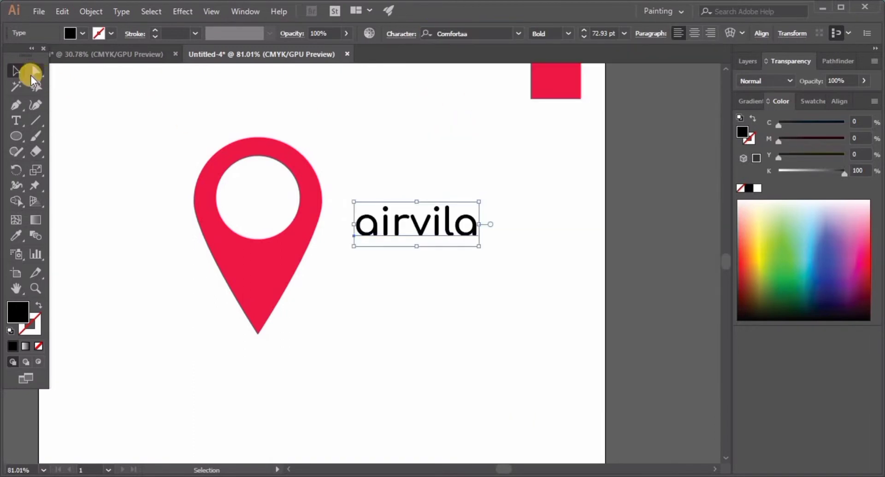
pyautogui.click(179, 131)
# Enlarge the "airvila" text to about 179 pt and place it beside the lower part of the pin
pyautogui.click(379, 222)
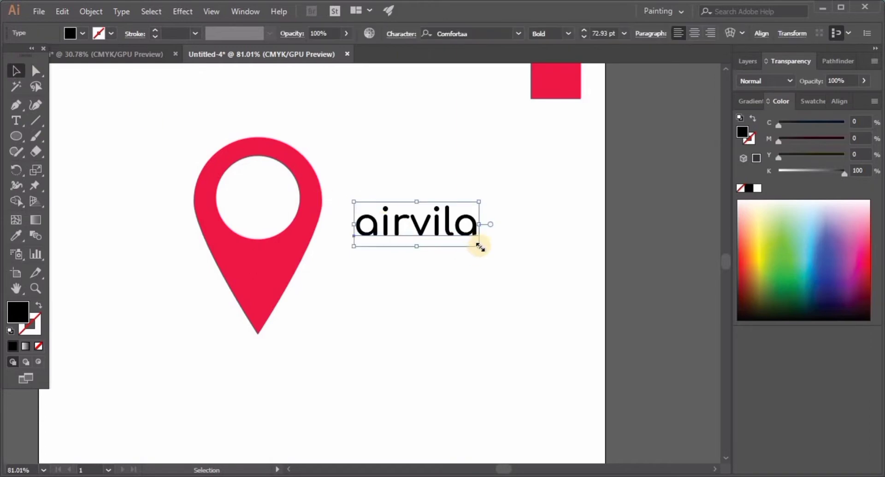
pyautogui.moveTo(479, 247); pyautogui.dragTo(550, 315)
pyautogui.moveTo(425, 231); pyautogui.dragTo(444, 325)
# Move the pin and the text together toward the upper-left part of the artboard
pyautogui.click(226, 201)
pyautogui.moveTo(225, 198); pyautogui.dragTo(510, 334)
pyautogui.moveTo(466, 307); pyautogui.dragTo(359, 292)
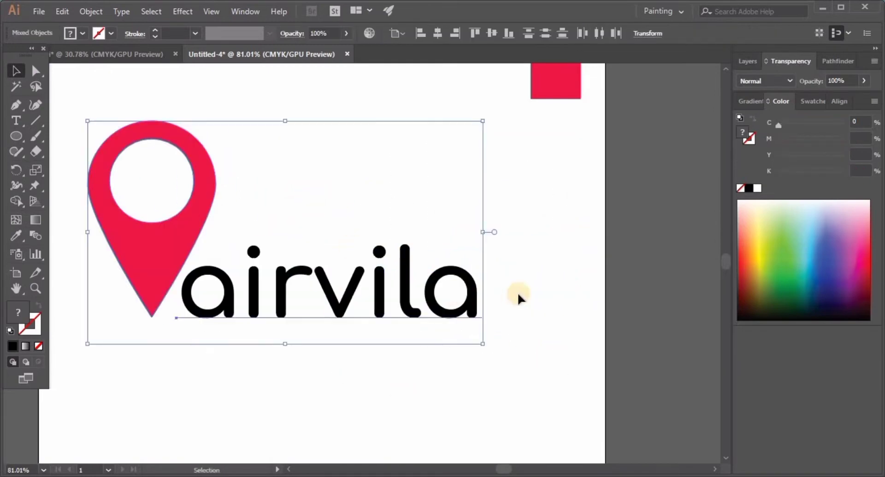
pyautogui.moveTo(517, 292); pyautogui.dragTo(587, 297)
pyautogui.click(542, 258)
# Shrink the pin and lower its tip to the text's baseline, and shift the "airvila" text slightly away from it
pyautogui.moveTo(137, 122); pyautogui.dragTo(249, 191)
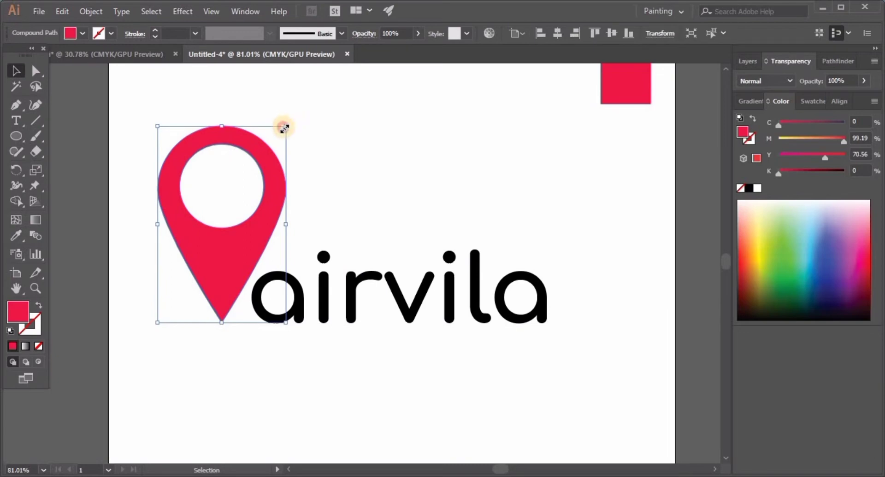
pyautogui.moveTo(284, 128); pyautogui.dragTo(267, 155)
pyautogui.moveTo(223, 272); pyautogui.dragTo(224, 299)
pyautogui.click(375, 258)
pyautogui.click(330, 290)
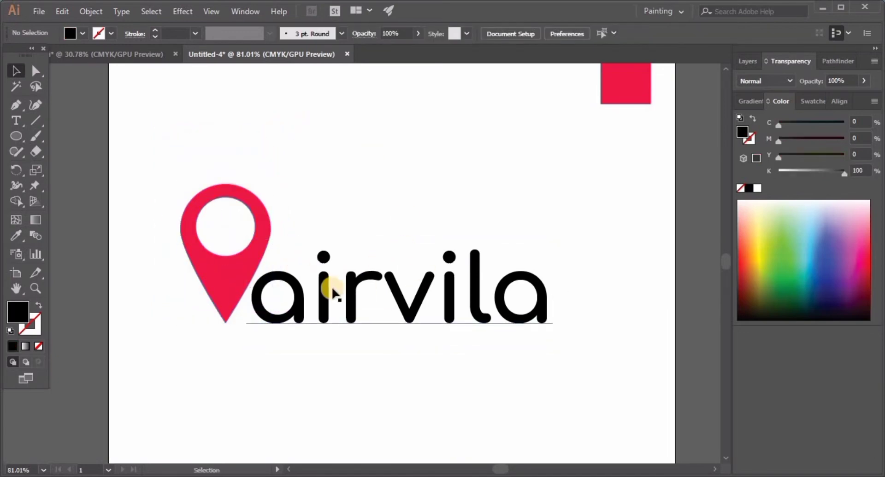
pyautogui.moveTo(332, 290); pyautogui.dragTo(341, 290)
pyautogui.click(354, 211)
# Show the rulers, check the pin tip against the text's baseline with a horizontal guide, and delete the guide
pyautogui.hotkey('ctrl', 'r')
pyautogui.moveTo(221, 68); pyautogui.dragTo(289, 324)
pyautogui.keyDown('ctrl'); pyautogui.moveTo(229, 322); pyautogui.dragTo(512, 306); pyautogui.keyUp('ctrl')
pyautogui.moveTo(360, 318); pyautogui.dragTo(356, 315)
pyautogui.click(474, 345)
pyautogui.keyDown('ctrl'); pyautogui.moveTo(292, 332); pyautogui.dragTo(185, 339); pyautogui.keyUp('ctrl')
pyautogui.click(197, 326)
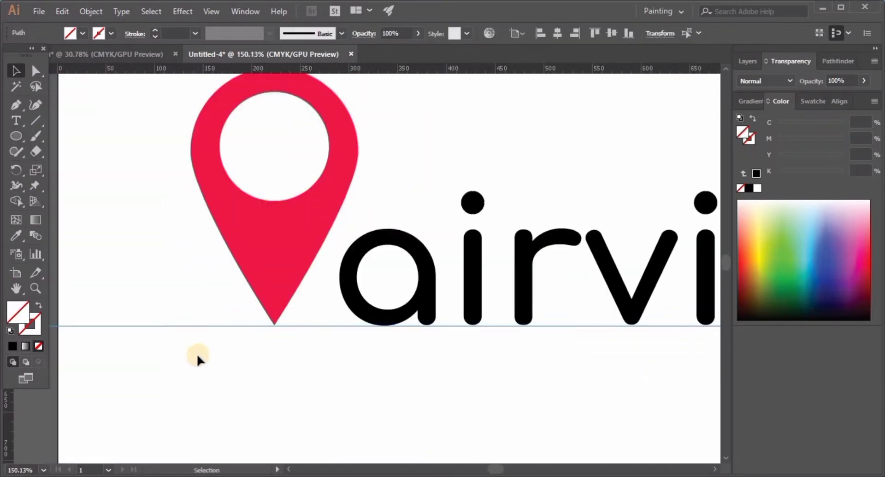
pyautogui.press('Delete')
# Recolour the "airvila" text with the pin's red using the Eyedropper
pyautogui.hotkey('ctrl', '0')
pyautogui.keyDown('ctrl'); pyautogui.moveTo(349, 255); pyautogui.dragTo(386, 304); pyautogui.keyUp('ctrl')
pyautogui.moveTo(386, 307); pyautogui.dragTo(448, 316)
pyautogui.click(376, 273)
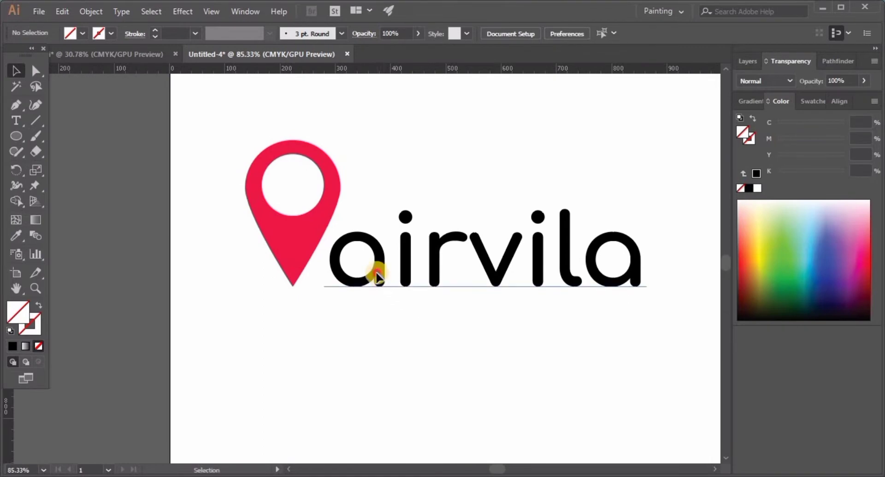
pyautogui.click(16, 235)
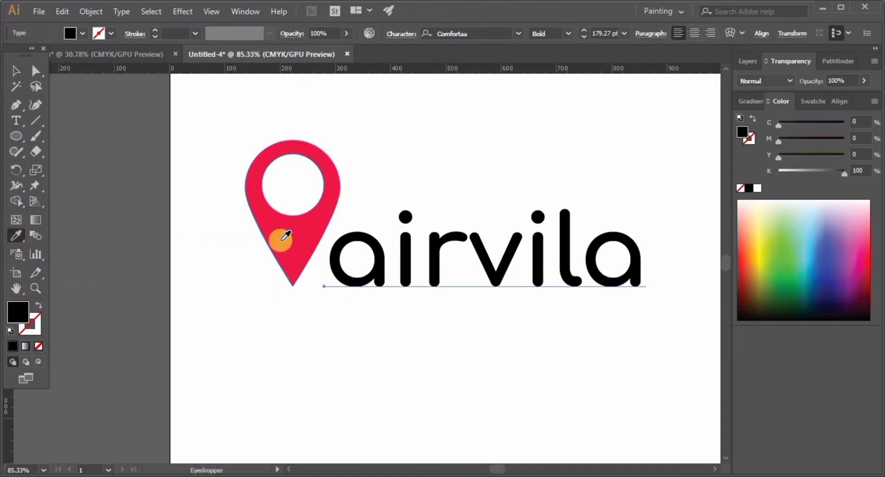
pyautogui.click(286, 236)
pyautogui.click(15, 71)
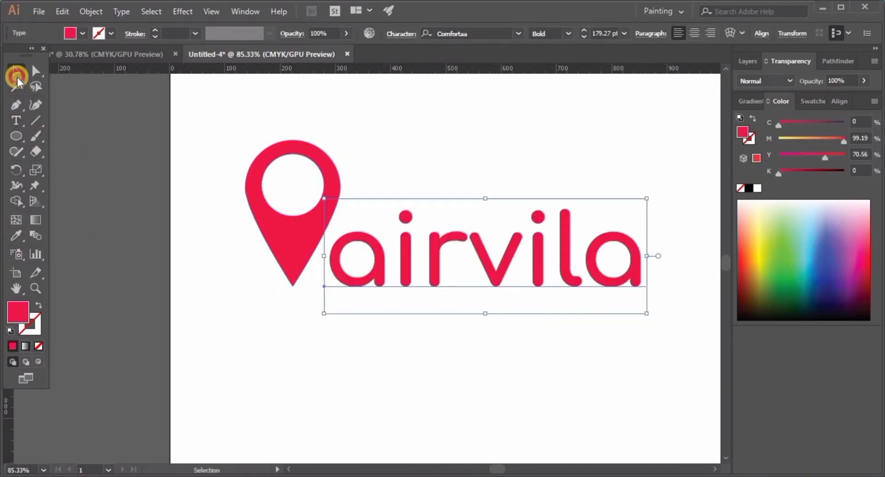
# Inspect the hex code of the text's fill colour in the Color Picker and close it
pyautogui.doubleClick(21, 309)
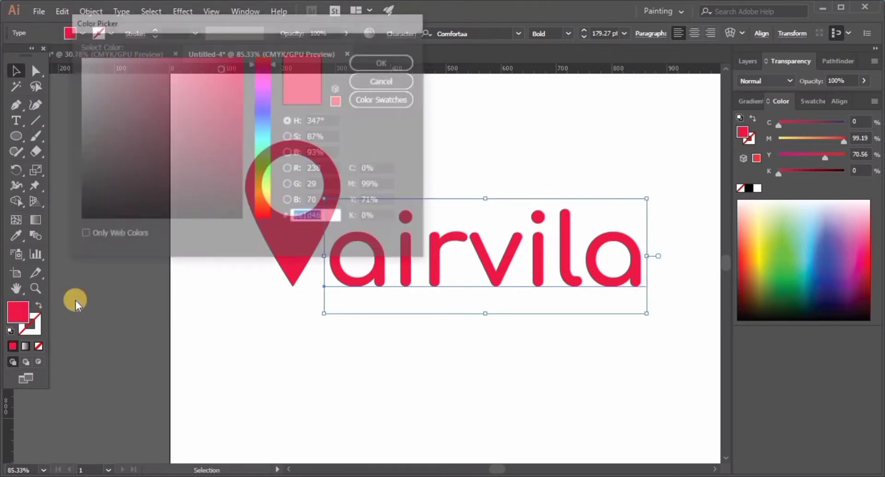
pyautogui.doubleClick(324, 221)
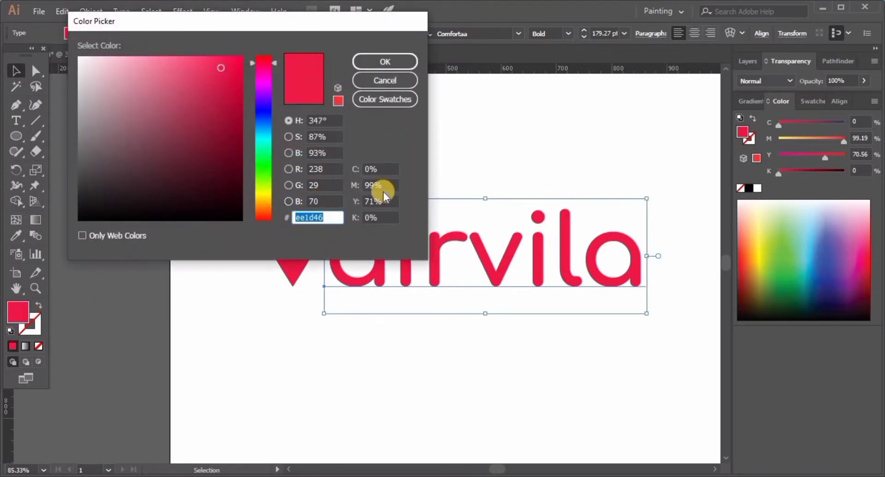
pyautogui.click(383, 62)
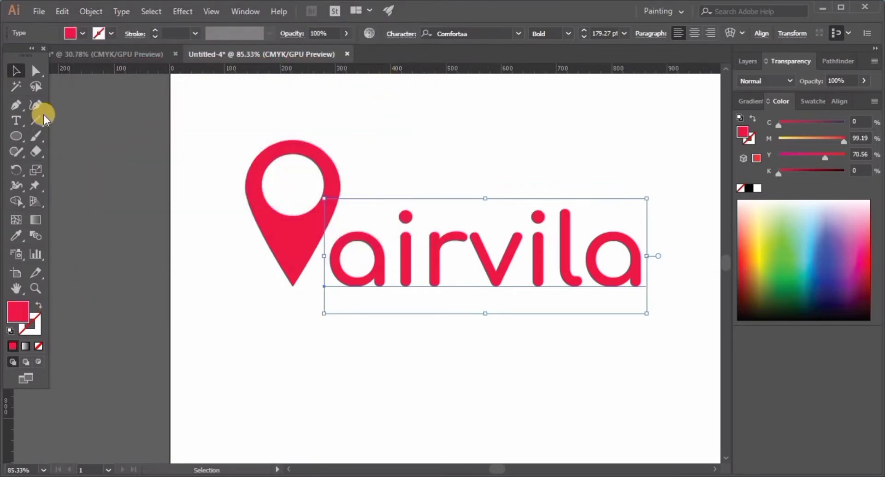
# Expand the object and fill of the "airvila" text into outline shapes
pyautogui.click(16, 73)
pyautogui.click(267, 320)
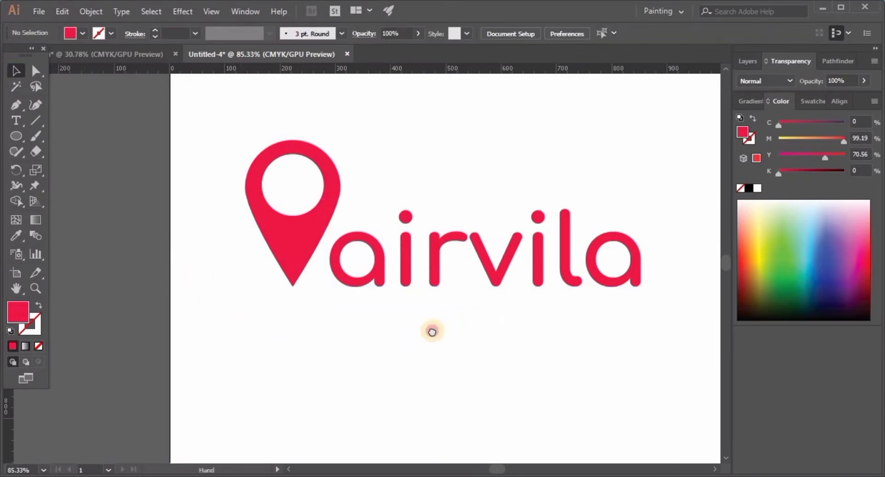
pyautogui.moveTo(432, 331); pyautogui.dragTo(391, 347)
pyautogui.moveTo(383, 297); pyautogui.dragTo(419, 320)
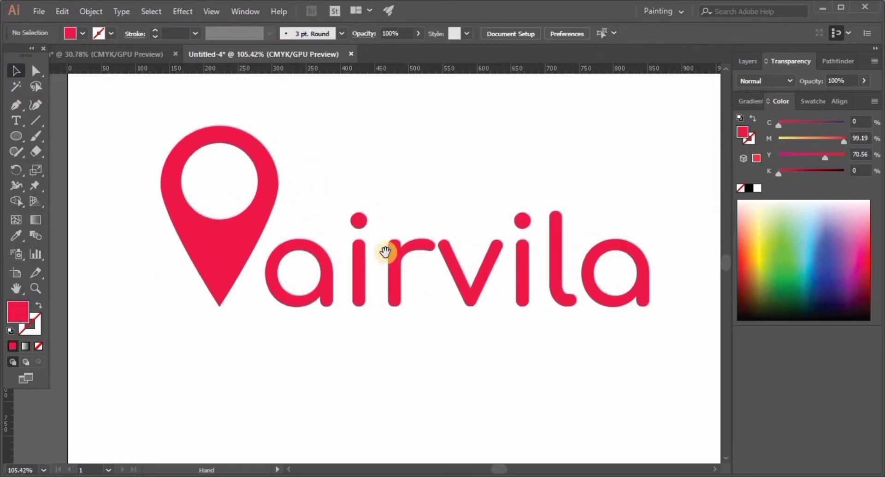
pyautogui.moveTo(387, 250); pyautogui.dragTo(387, 282)
pyautogui.click(357, 279)
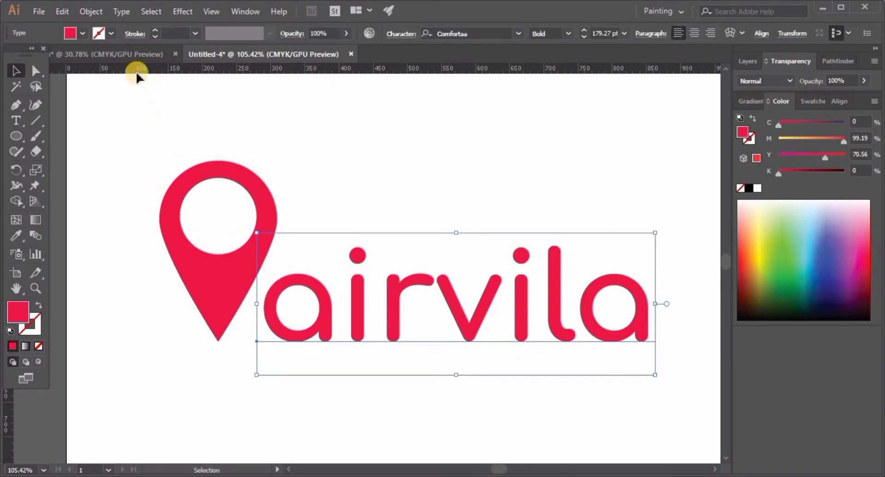
pyautogui.click(95, 13)
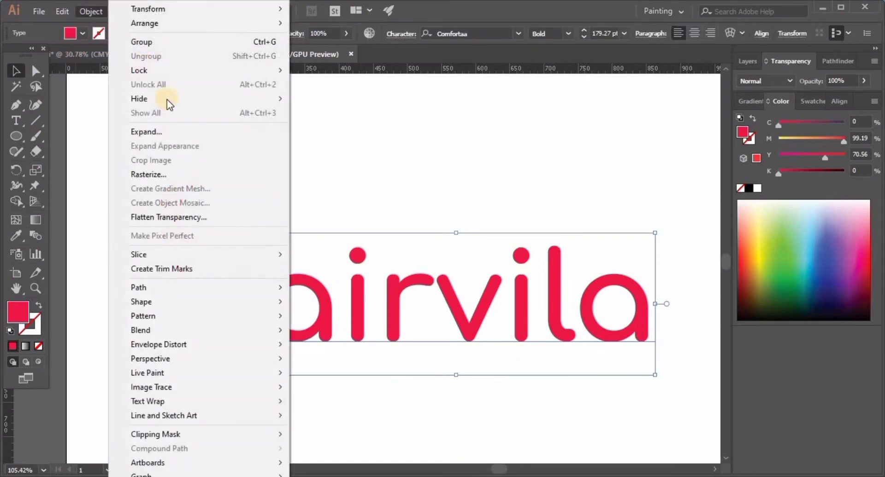
pyautogui.click(181, 131)
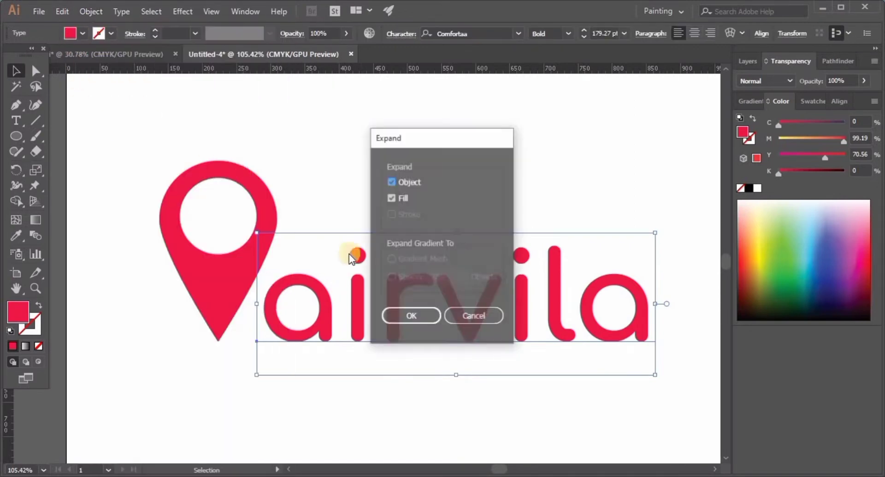
pyautogui.click(422, 314)
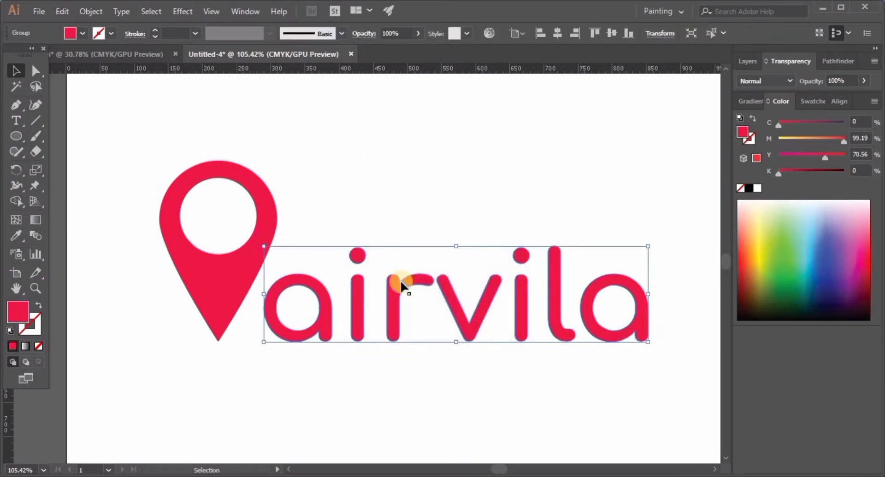
# Ungroup the expanded "airvila" wordmark into separate letters
pyautogui.click(332, 314)
pyautogui.click(361, 294)
pyautogui.rightClick(361, 294)
pyautogui.click(408, 200)
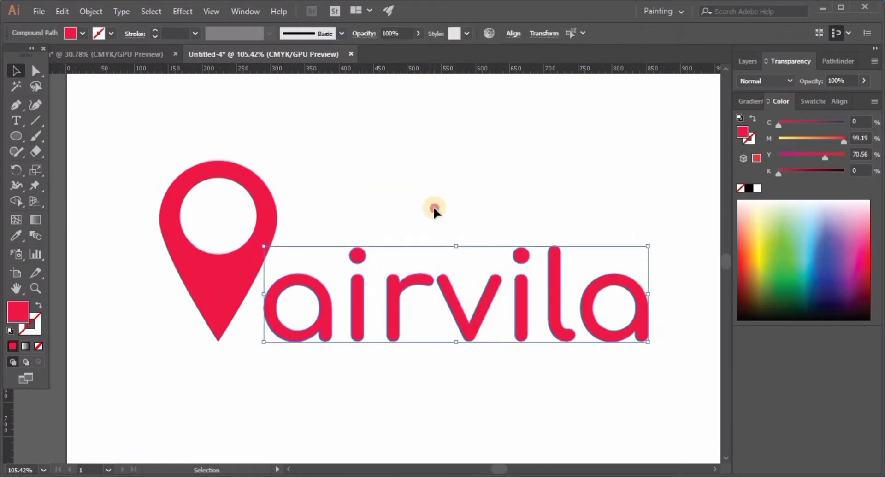
pyautogui.click(432, 206)
# Place a copy of the wordmark's first "a" inside the pin's round hole
pyautogui.click(319, 310)
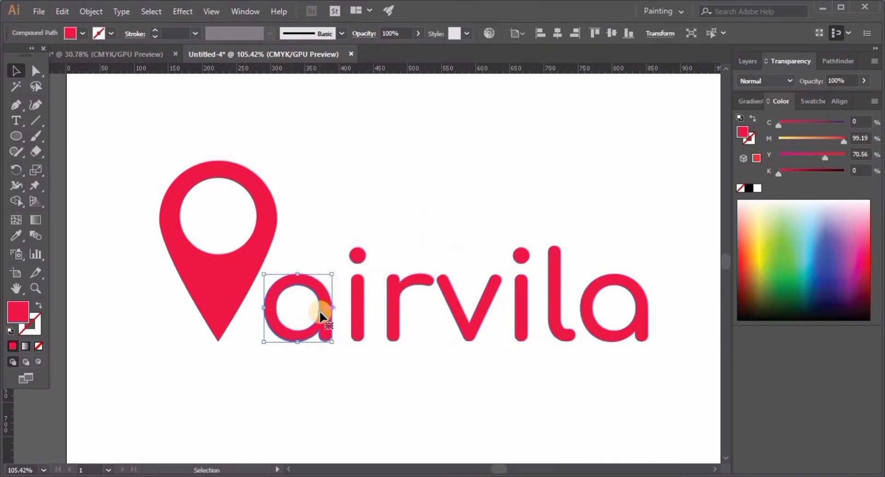
pyautogui.moveTo(320, 311); pyautogui.dragTo(245, 225)
pyautogui.click(327, 215)
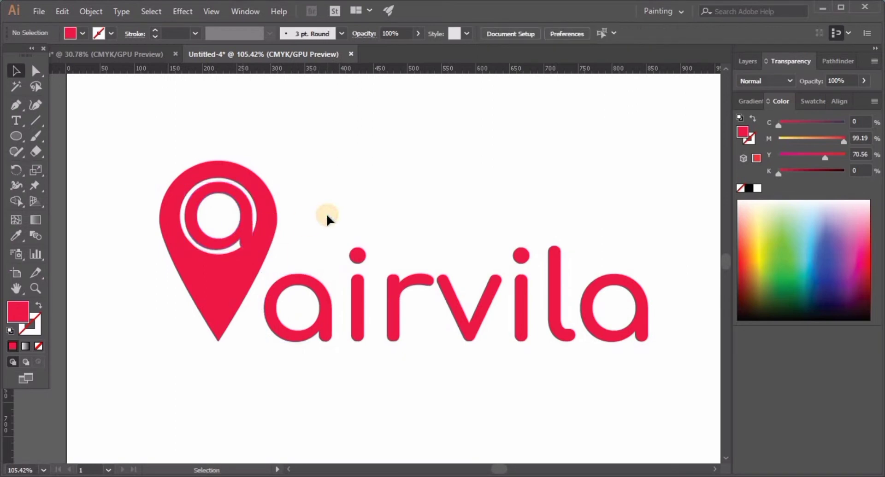
# Enlarge the "a" inside the pin's hole slightly and proportionally about its centre
pyautogui.press('z')
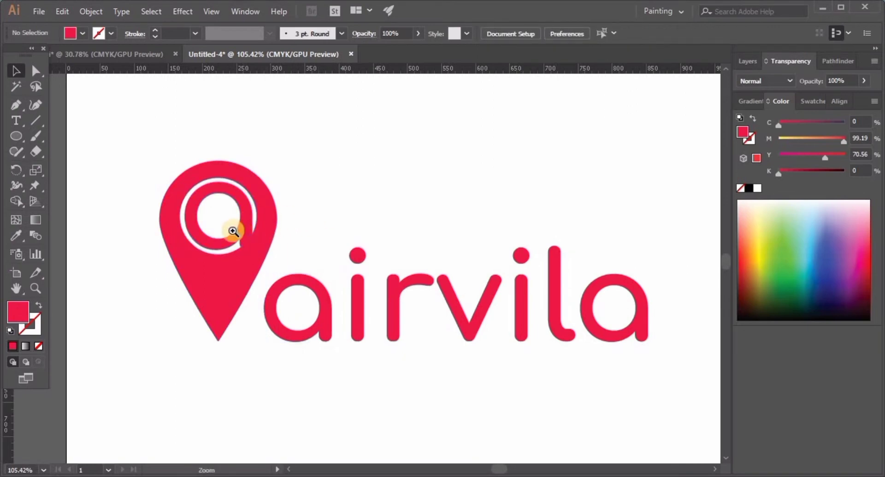
pyautogui.moveTo(233, 233); pyautogui.dragTo(283, 262)
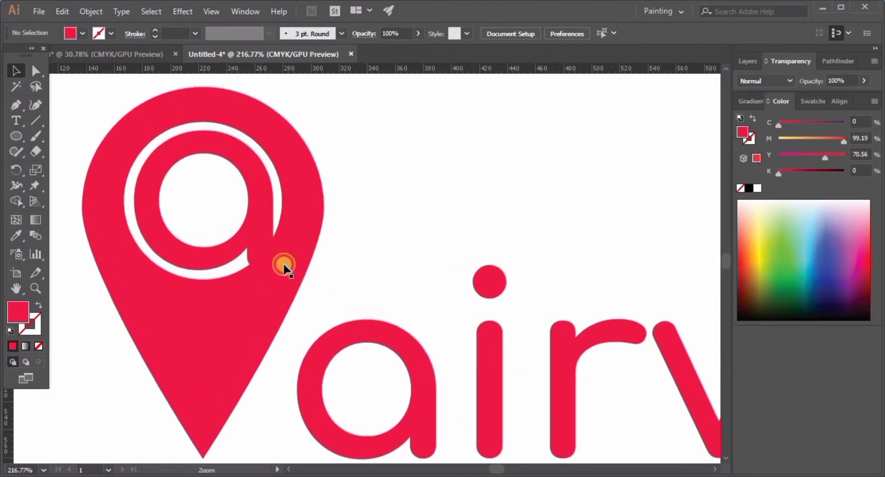
pyautogui.click(251, 231)
pyautogui.moveTo(250, 229); pyautogui.dragTo(256, 208)
pyautogui.click(364, 220)
pyautogui.click(377, 216)
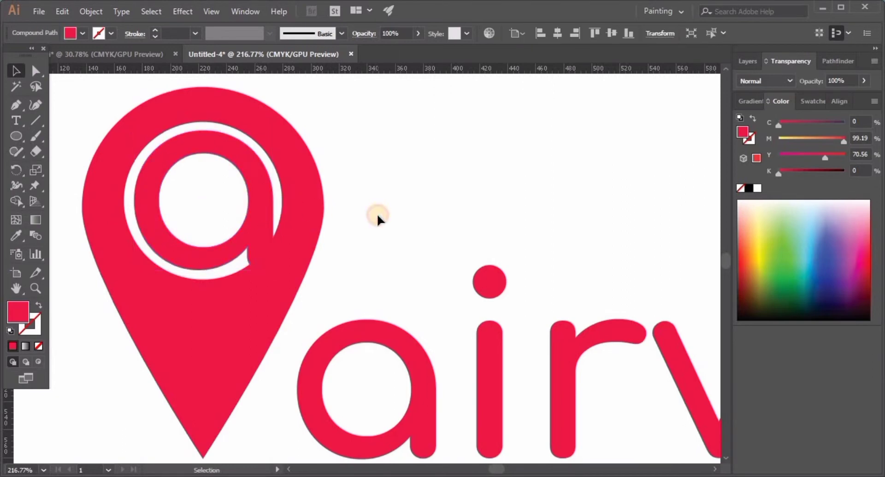
pyautogui.click(257, 222)
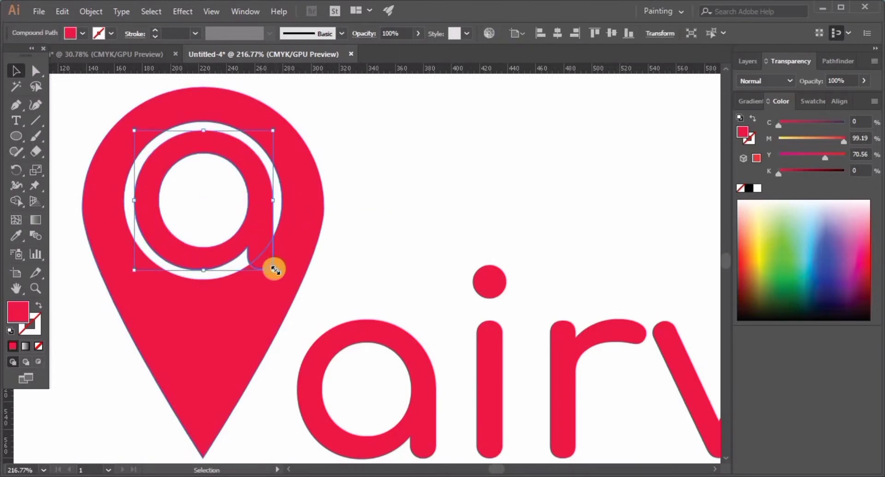
pyautogui.moveTo(274, 270); pyautogui.dragTo(280, 274)
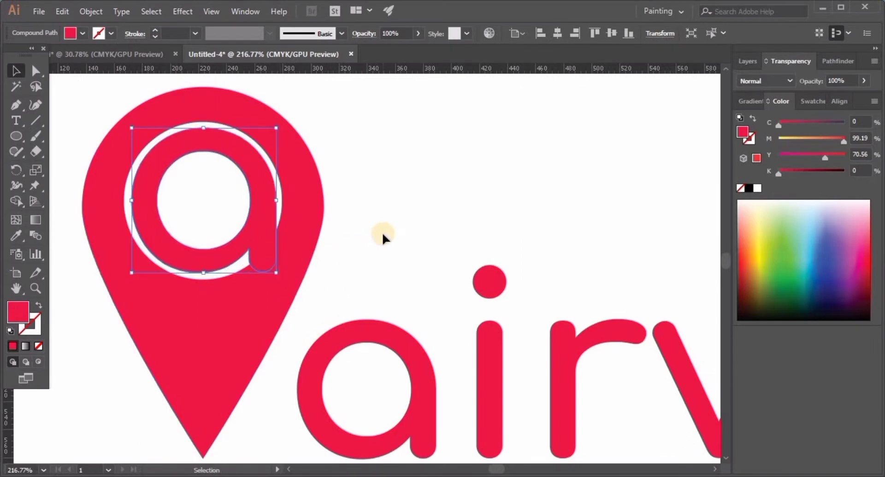
pyautogui.click(383, 234)
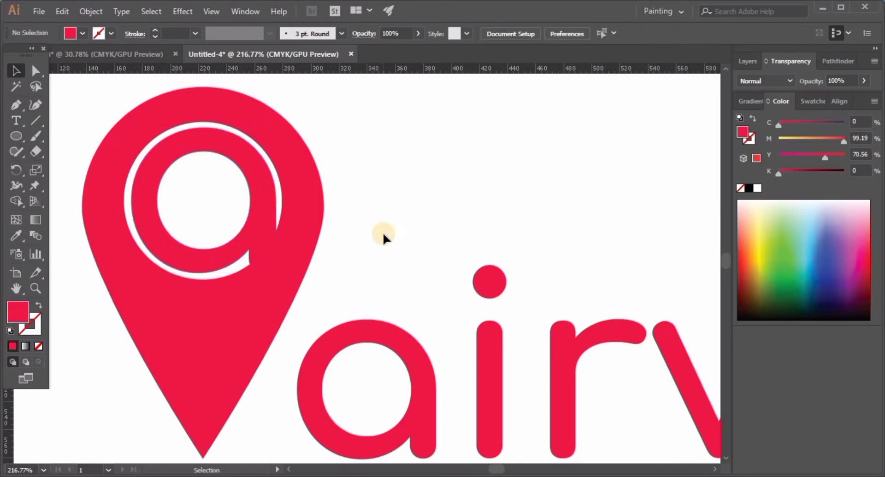
# Draw a small spacer rectangle across the gap between the pin's sloping edge and the wordmark's first "a"
pyautogui.moveTo(382, 234); pyautogui.dragTo(229, 252)
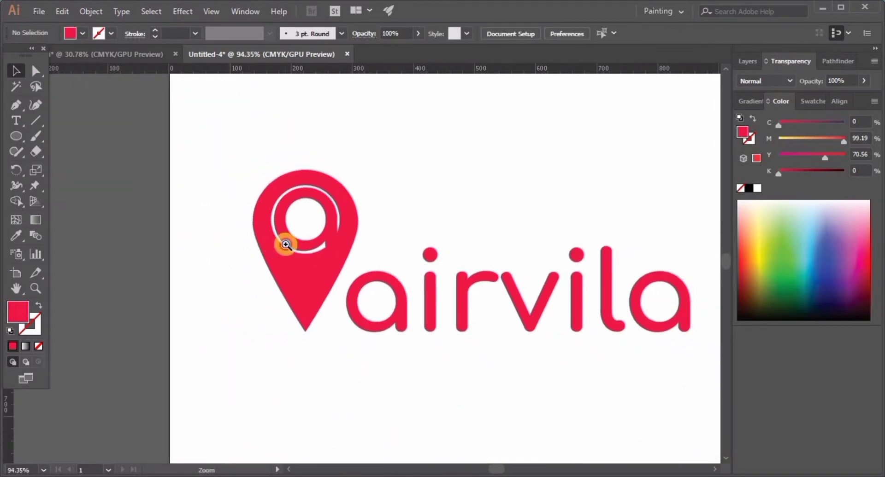
pyautogui.moveTo(286, 245)
pyautogui.mouseDown()
pyautogui.moveTo(324, 264)
pyautogui.moveTo(238, 247)
pyautogui.moveTo(274, 269)
pyautogui.moveTo(296, 255)
pyautogui.mouseUp()
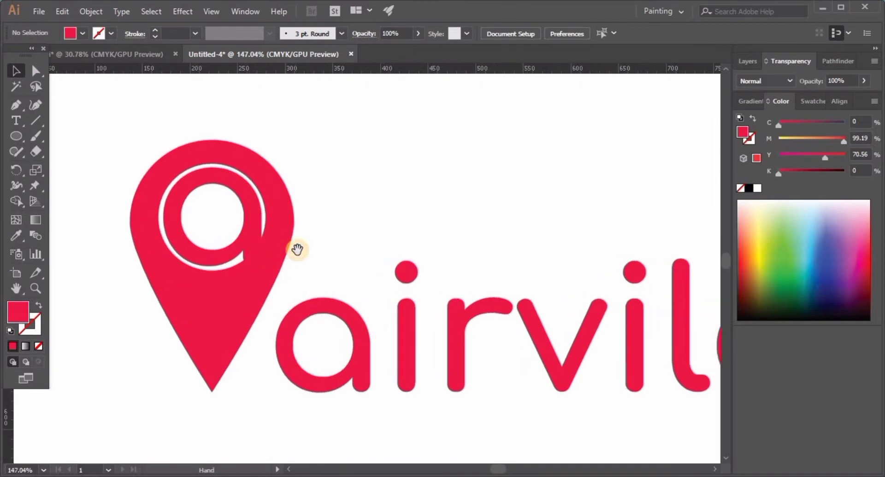
pyautogui.moveTo(349, 237); pyautogui.dragTo(320, 247)
pyautogui.moveTo(348, 250); pyautogui.dragTo(313, 220)
pyautogui.moveTo(341, 219); pyautogui.dragTo(431, 294)
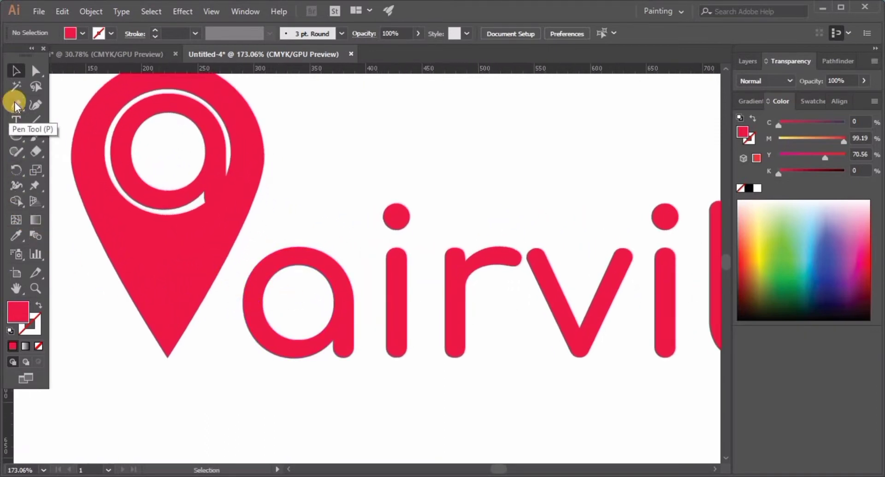
pyautogui.moveTo(20, 140); pyautogui.dragTo(54, 138)
pyautogui.moveTo(192, 300); pyautogui.dragTo(312, 318)
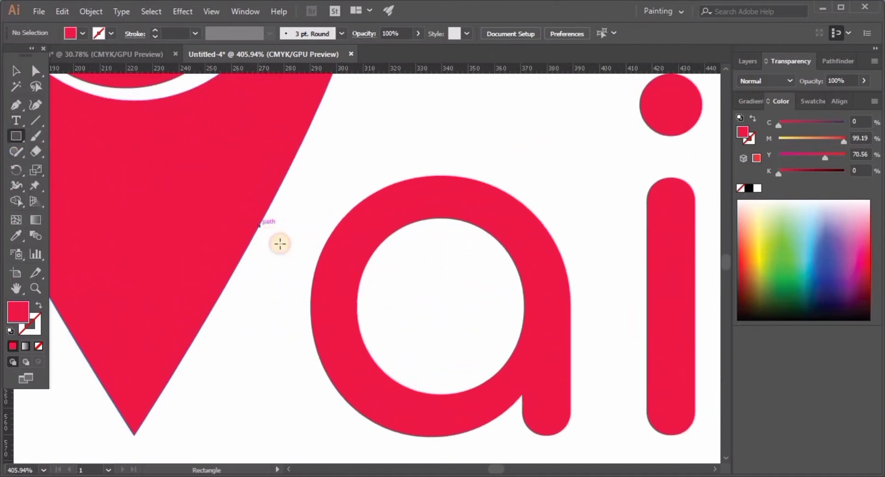
pyautogui.moveTo(258, 228); pyautogui.dragTo(321, 253)
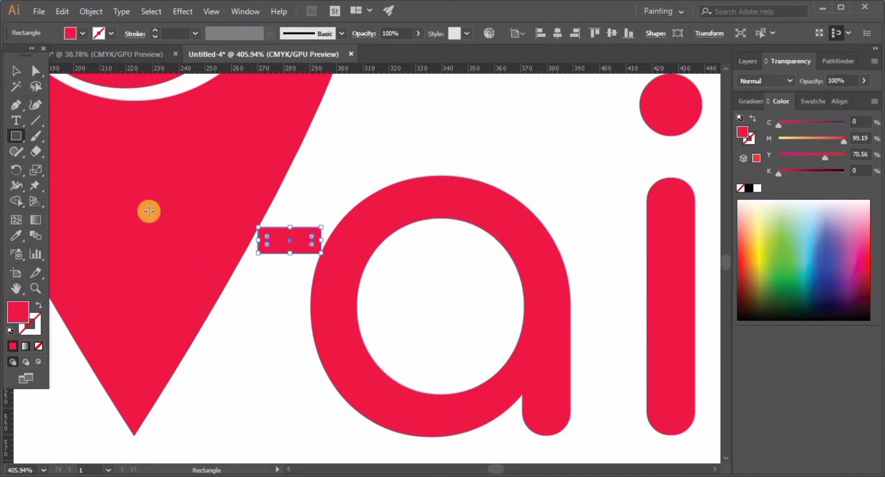
pyautogui.click(16, 70)
pyautogui.click(292, 336)
# Copy the spacer rectangle beside the first "a" and nudge the first "i" left until it meets the copy
pyautogui.moveTo(367, 334); pyautogui.dragTo(306, 318)
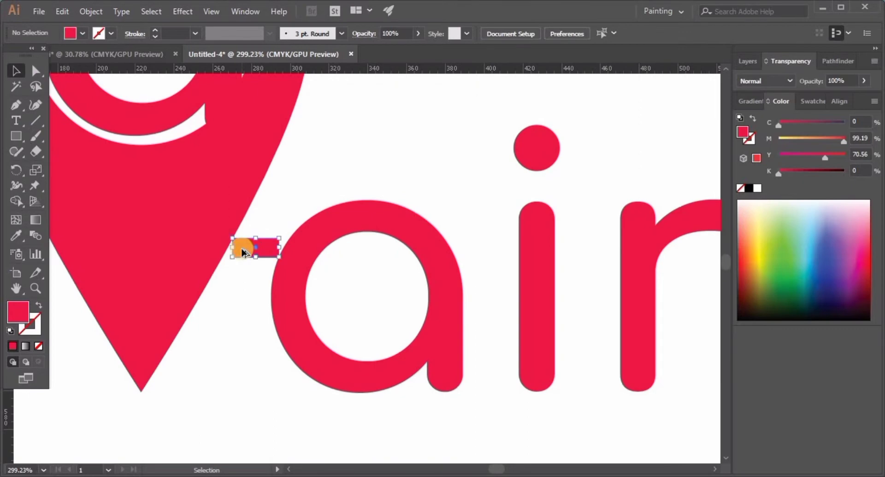
pyautogui.moveTo(242, 252); pyautogui.dragTo(472, 288)
pyautogui.moveTo(446, 325); pyautogui.dragTo(259, 327)
pyautogui.click(347, 296)
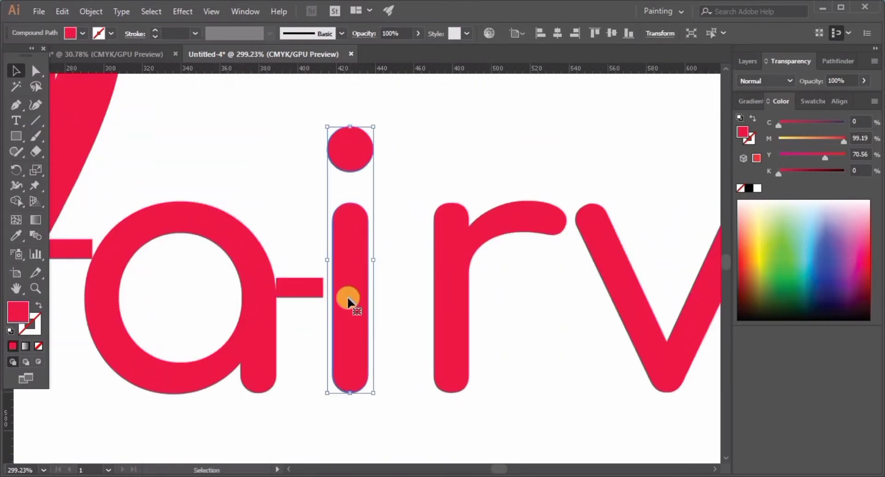
pyautogui.press('Left')
pyautogui.press('Left')
pyautogui.press('Left')
pyautogui.press('Left')
pyautogui.press('Left')
# Copy the spacer between the "r" and "v", nudging the "r" left and the "v" right to match the spacer gap
pyautogui.click(307, 306)
pyautogui.moveTo(299, 288); pyautogui.dragTo(546, 224)
pyautogui.click(454, 289)
pyautogui.press('Left')
pyautogui.press('Left')
pyautogui.press('Left')
pyautogui.press('Left')
pyautogui.press('Left')
pyautogui.press('Left')
pyautogui.press('Left')
pyautogui.press('Left')
pyautogui.press('Left')
pyautogui.press('Left')
pyautogui.press('Left')
pyautogui.press('Left')
pyautogui.press('Left')
pyautogui.press('Left')
pyautogui.press('Left')
pyautogui.click(601, 252)
pyautogui.press('Right')
pyautogui.press('Right')
pyautogui.press('Right')
pyautogui.press('Right')
pyautogui.press('Right')
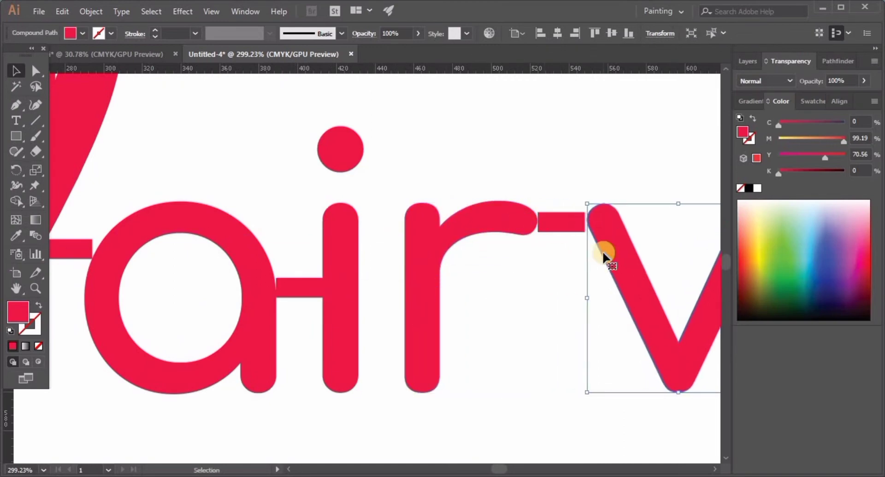
# Place a copy of the spacer rectangle between the upper end of the "v" and the second "i"
pyautogui.click(553, 276)
pyautogui.moveTo(503, 265); pyautogui.dragTo(217, 271)
pyautogui.moveTo(257, 229); pyautogui.dragTo(515, 209)
pyautogui.scroll(4, 475, 242)
pyautogui.hotkey('ctrl', 'space')
pyautogui.click(495, 248)
pyautogui.moveTo(527, 165); pyautogui.dragTo(519, 163)
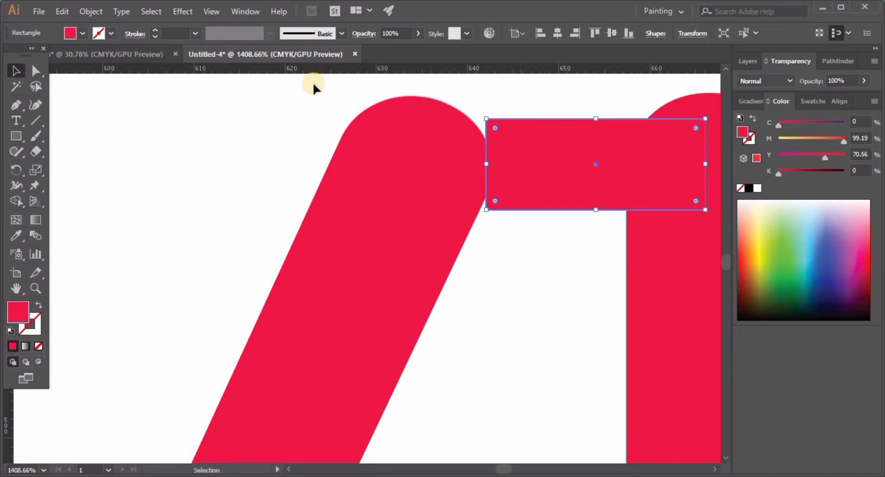
# Turn off Snap to Pixel and align the spacer's edge exactly with the outer curve of the "v"
pyautogui.click(212, 11)
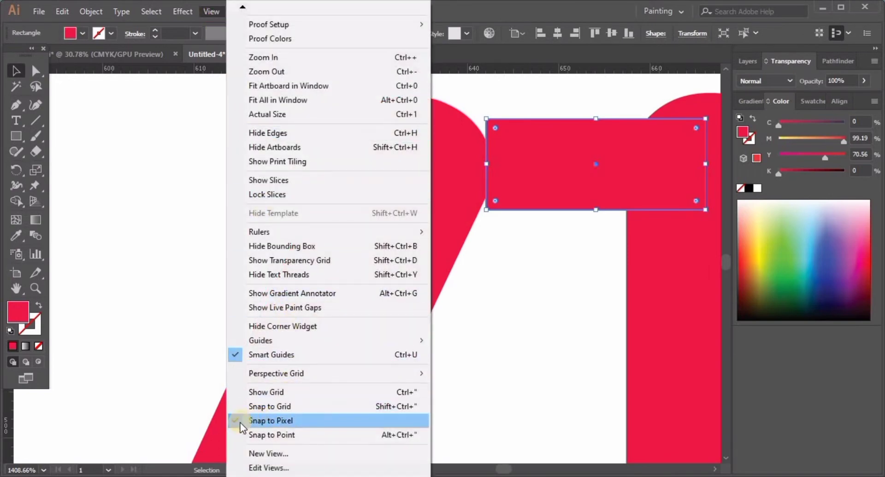
pyautogui.click(238, 421)
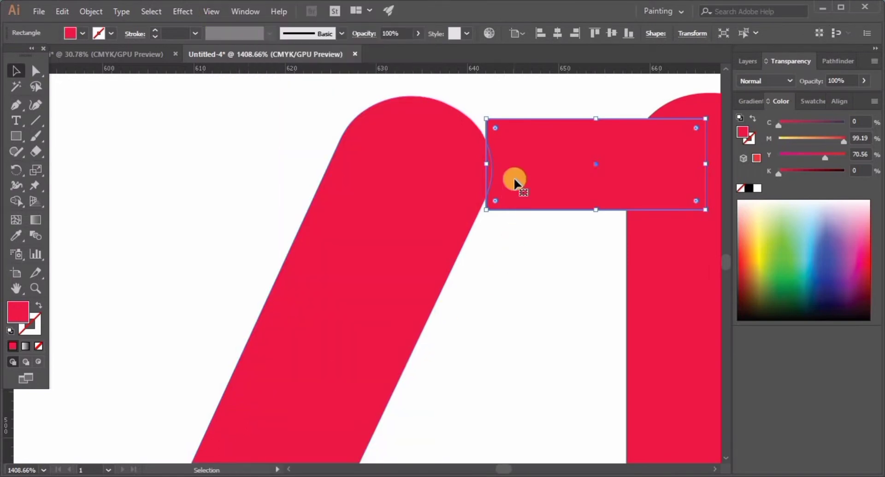
pyautogui.moveTo(514, 180)
pyautogui.mouseDown()
pyautogui.moveTo(529, 180)
pyautogui.moveTo(519, 180)
pyautogui.mouseUp()
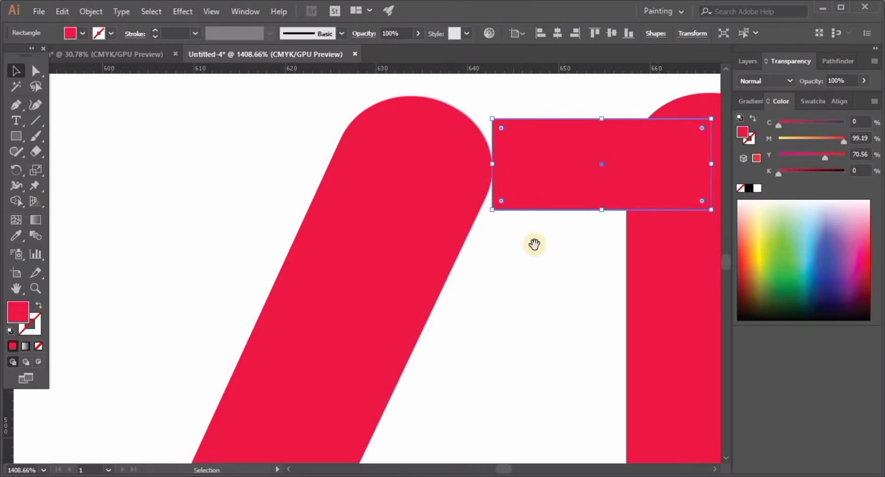
# Nudge the second "i" right towards the far end of the spacer next to the "v"
pyautogui.moveTo(534, 244); pyautogui.dragTo(251, 203)
pyautogui.click(390, 242)
pyautogui.moveTo(341, 285); pyautogui.dragTo(331, 295)
pyautogui.scroll(-2, 332, 300)
pyautogui.press('Right')
pyautogui.press('Right')
pyautogui.press('Right')
pyautogui.press('Right')
pyautogui.press('Right')
pyautogui.press('Right')
pyautogui.press('Right')
pyautogui.press('Right')
pyautogui.press('Right')
pyautogui.press('Right')
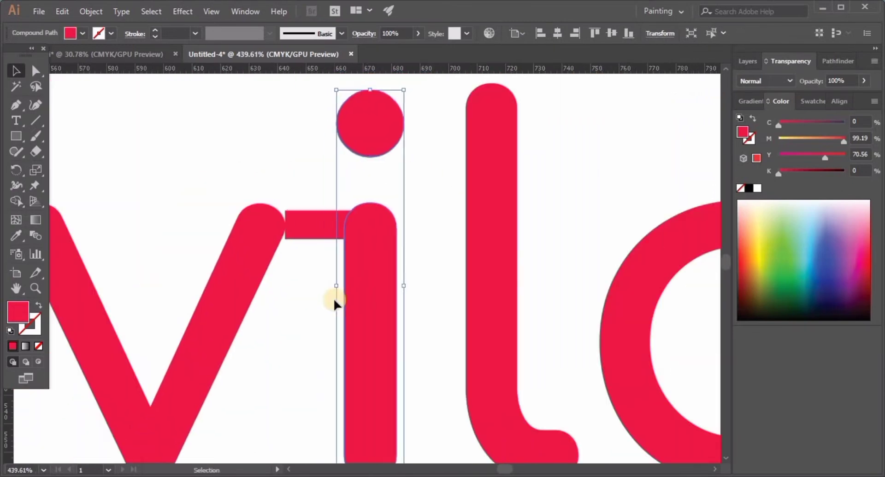
# Space the "l" one spacer width from the second "i" using a copy of the rectangle
pyautogui.moveTo(477, 323); pyautogui.dragTo(530, 315)
pyautogui.scroll(5, 463, 240)
pyautogui.press('Left')
pyautogui.scroll(-6, 464, 240)
pyautogui.moveTo(413, 220); pyautogui.dragTo(512, 220)
pyautogui.moveTo(514, 230); pyautogui.dragTo(391, 236)
# Set the last "a" one spacer width from the stem of the "l" and delete the spacer rectangles
pyautogui.moveTo(412, 255); pyautogui.dragTo(427, 242)
pyautogui.scroll(5, 419, 237)
pyautogui.scroll(-5, 387, 184)
pyautogui.moveTo(345, 202); pyautogui.dragTo(516, 267)
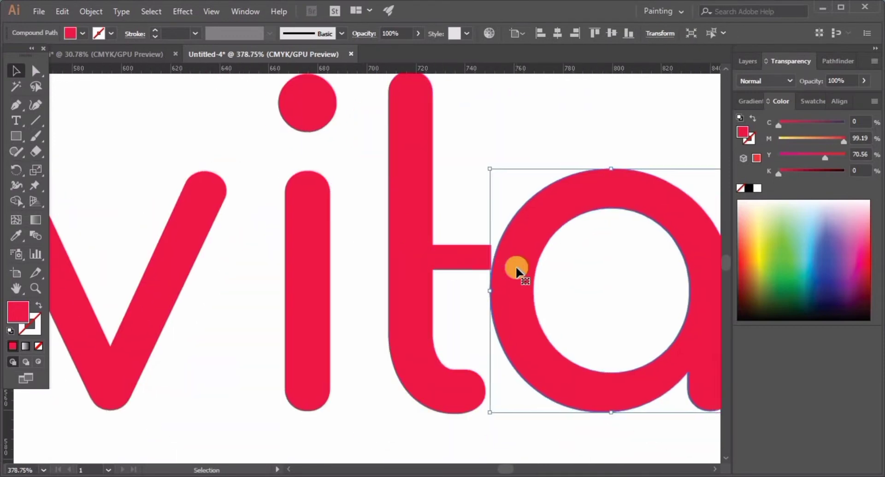
pyautogui.press('Delete')
pyautogui.scroll(-6, 516, 265)
pyautogui.scroll(-2, 449, 325)
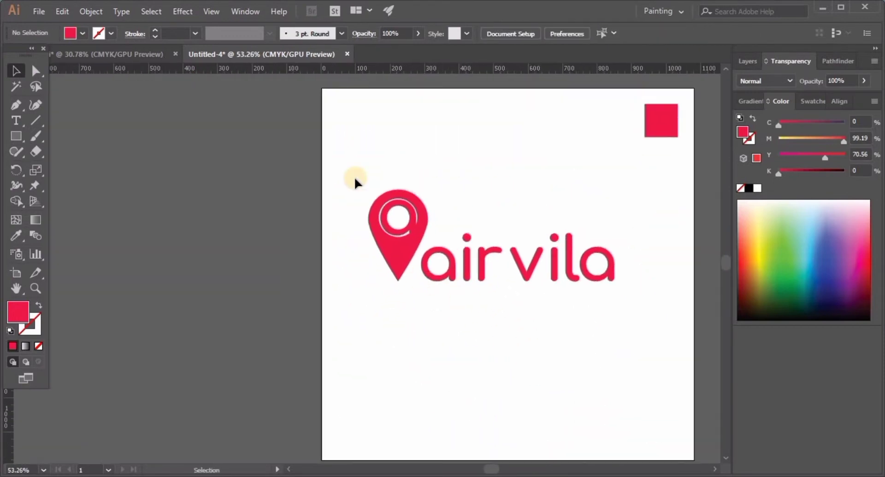
# Group the pin and wordmark to move the whole logo further right on the artboard, and ungroup it
pyautogui.moveTo(355, 178); pyautogui.dragTo(599, 276)
pyautogui.hotkey('ctrl', 'g')
pyautogui.moveTo(584, 260); pyautogui.dragTo(594, 271)
pyautogui.scroll(5, 403, 228)
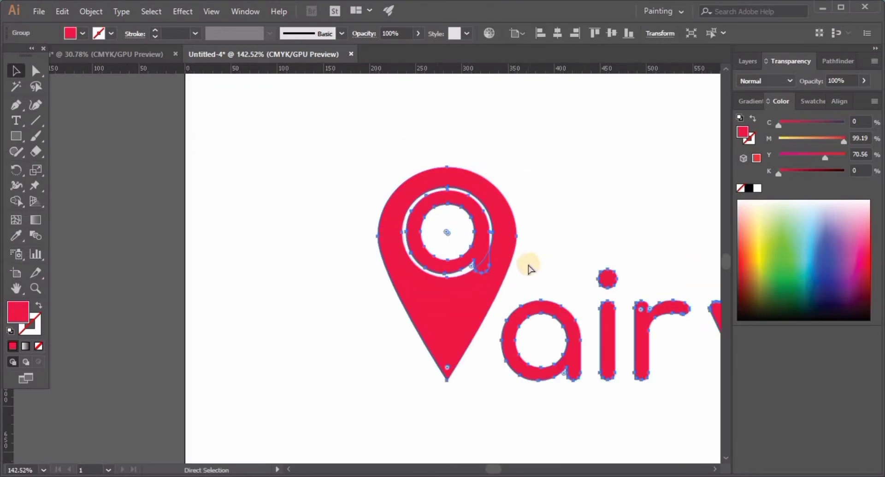
pyautogui.hotkey('ctrl', 'shift', 'g')
pyautogui.click(379, 175)
# Merge the pin and the "a" inside it into one shape with Pathfinder Unite
pyautogui.click(511, 263)
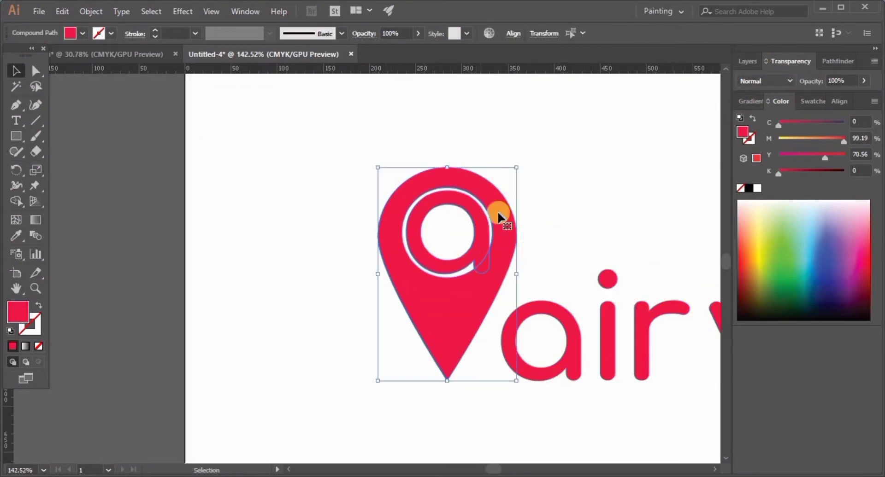
pyautogui.click(833, 68)
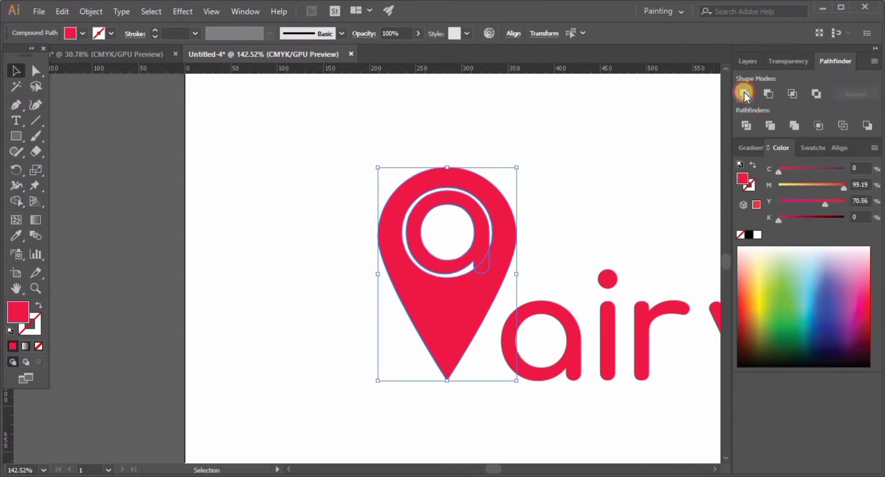
pyautogui.click(743, 92)
pyautogui.click(650, 198)
# Draw a circle from the centre of the first "i" dot to cover it, filled green (C 61.57, M 0, Y 100, K 0)
pyautogui.moveTo(682, 232); pyautogui.dragTo(558, 221)
pyautogui.click(389, 256)
pyautogui.click(158, 101)
pyautogui.click(36, 70)
pyautogui.click(399, 242)
pyautogui.click(487, 247)
pyautogui.moveTo(16, 134); pyautogui.dragTo(64, 160)
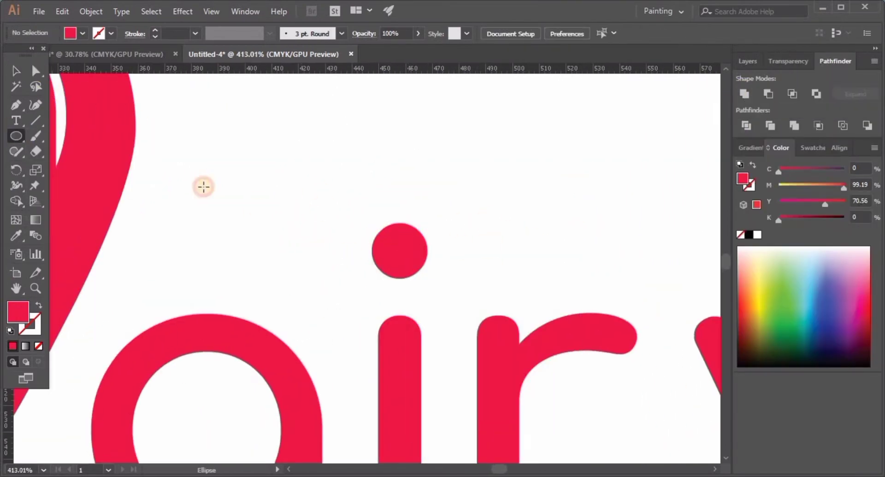
pyautogui.moveTo(399, 247)
pyautogui.mouseDown()
pyautogui.moveTo(428, 264)
pyautogui.moveTo(423, 278)
pyautogui.mouseUp()
pyautogui.hotkey('ctrl', 'z')
pyautogui.scroll(5, 403, 241)
pyautogui.hotkey('ctrl', 'z')
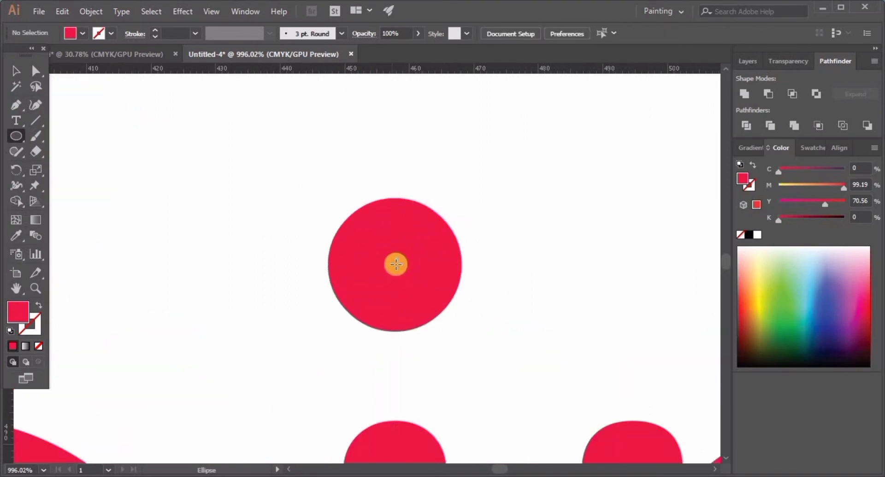
pyautogui.moveTo(397, 264); pyautogui.dragTo(463, 303)
pyautogui.click(787, 296)
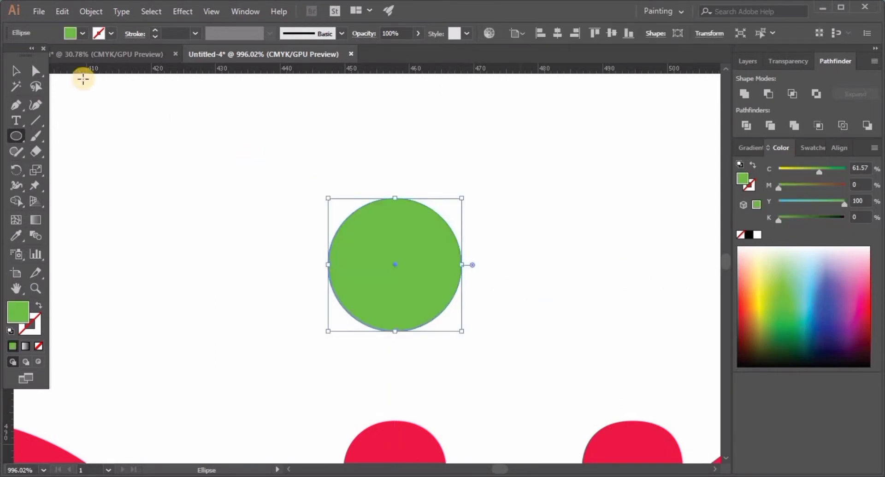
# Move the green circle aside and delete the red dot of the first "i" beneath it
pyautogui.click(18, 72)
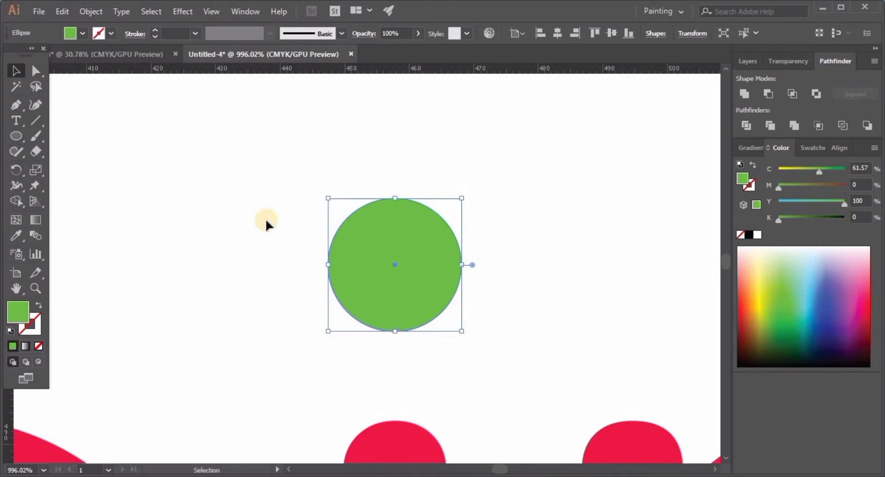
pyautogui.moveTo(392, 303); pyautogui.dragTo(521, 310)
pyautogui.click(381, 295)
pyautogui.rightClick(381, 295)
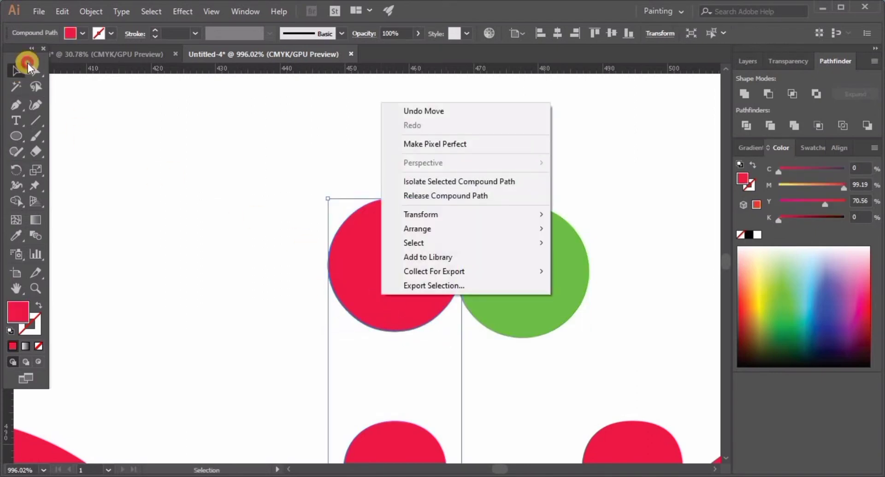
pyautogui.click(28, 66)
pyautogui.click(346, 259)
pyautogui.rightClick(348, 264)
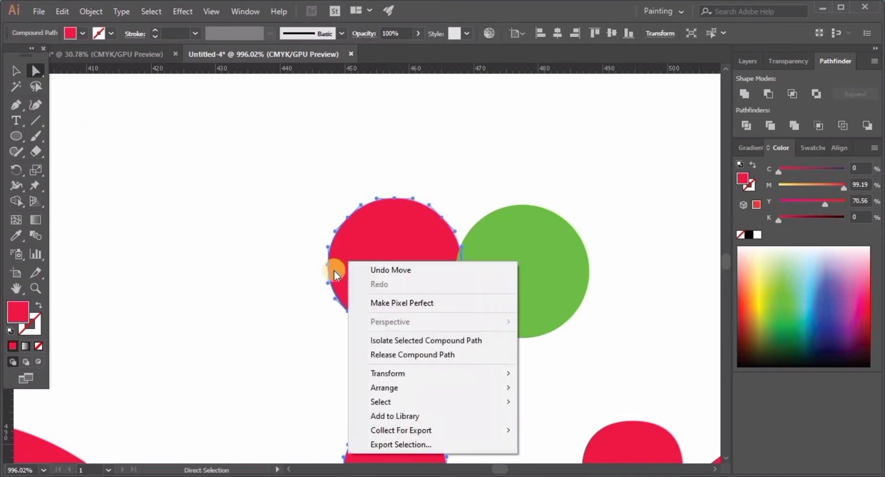
pyautogui.click(407, 278)
pyautogui.click(286, 275)
pyautogui.click(353, 282)
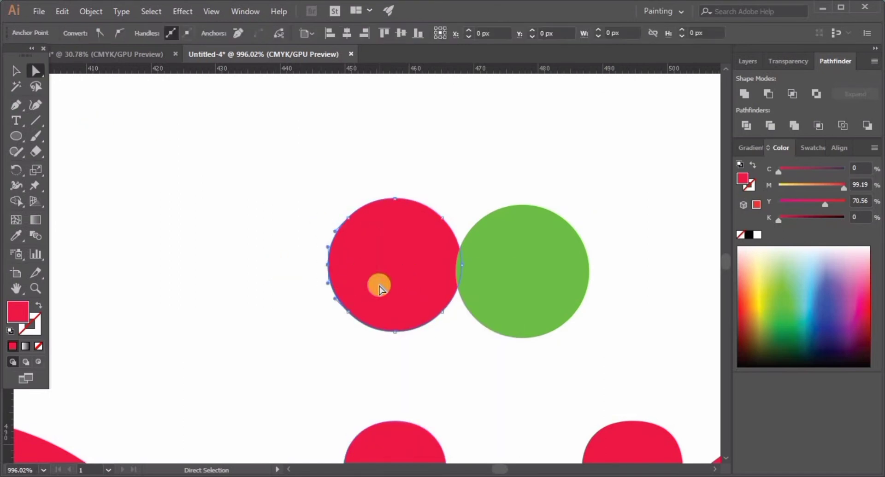
pyautogui.press('Delete')
pyautogui.press('Delete')
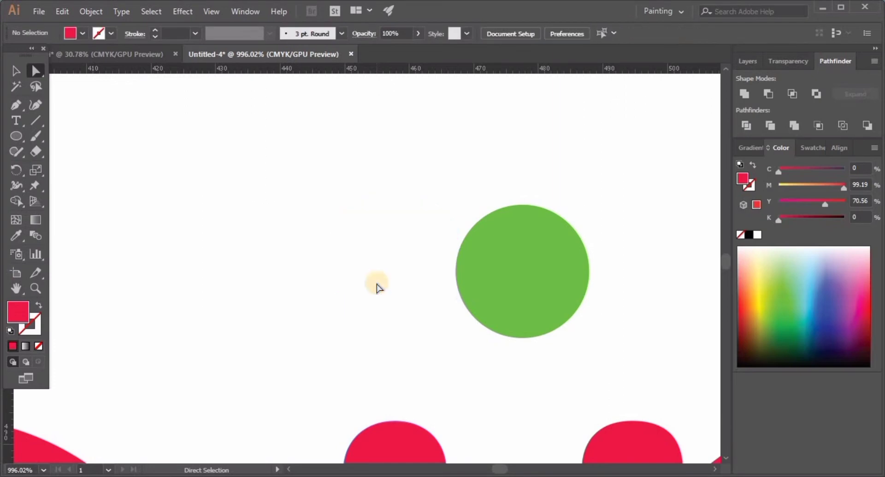
# Move the green circle back over the first "i" stem, slightly higher than the deleted dot and centred on the stem
pyautogui.click(526, 292)
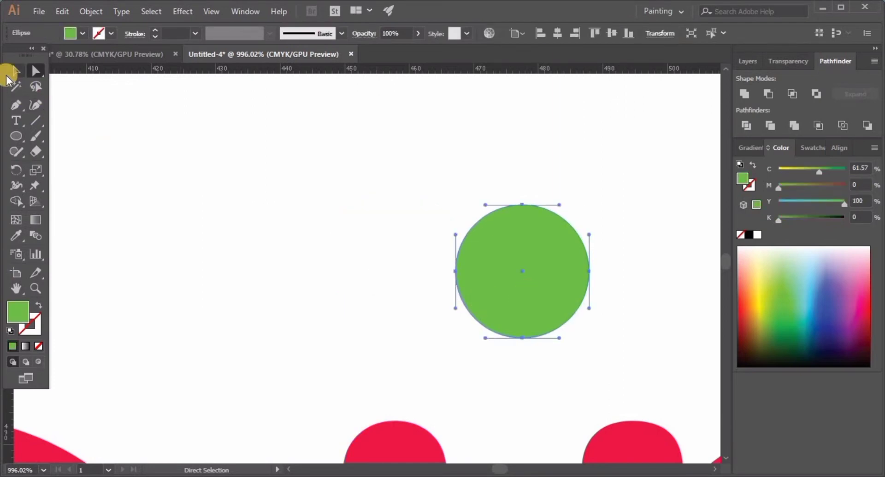
pyautogui.click(11, 71)
pyautogui.click(488, 276)
pyautogui.moveTo(524, 271); pyautogui.dragTo(394, 246)
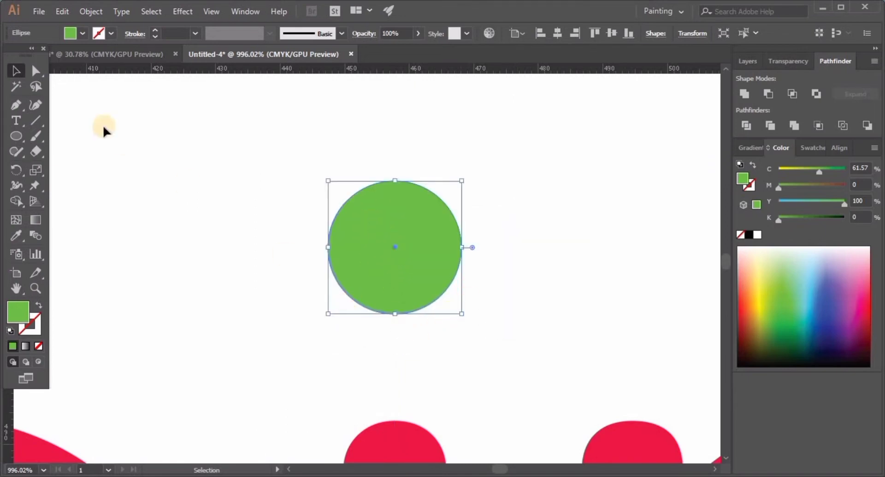
# Pull the green circle's bottom anchor point straight down and convert it to a corner, forming a pointed pin shape
pyautogui.click(42, 73)
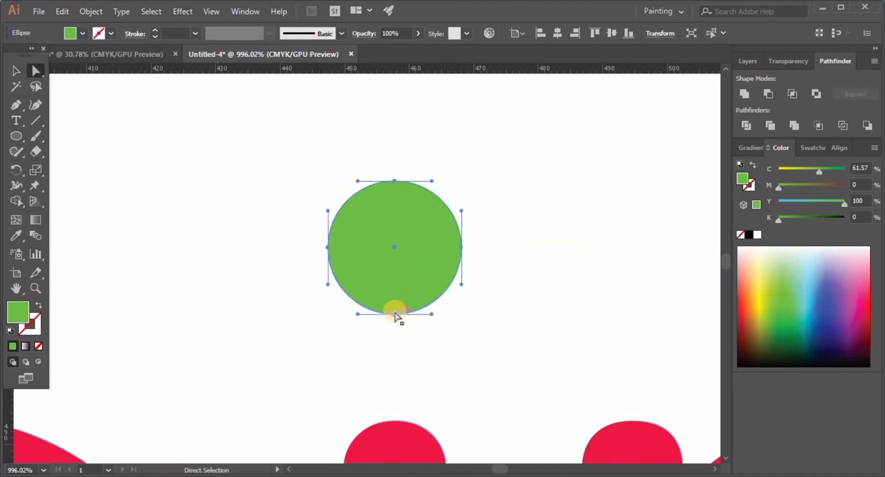
pyautogui.moveTo(396, 315); pyautogui.dragTo(394, 374)
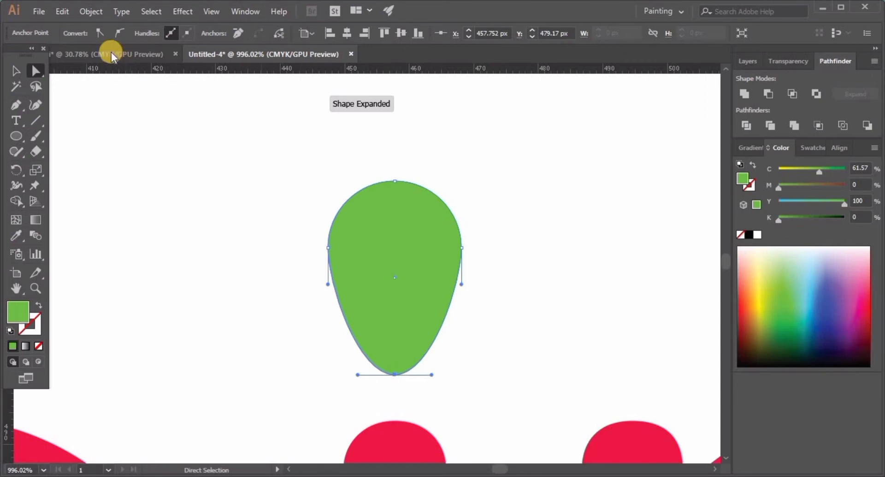
pyautogui.click(100, 33)
pyautogui.hotkey('ctrl', 'shift', 'a')
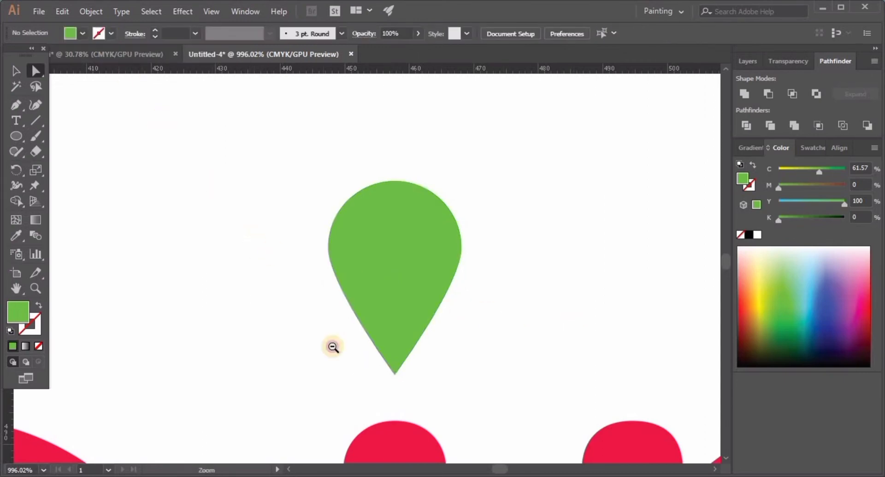
# Delete the red dot of the second "i", keeping its stem
pyautogui.moveTo(333, 347); pyautogui.dragTo(294, 358)
pyautogui.moveTo(294, 358); pyautogui.dragTo(242, 224)
pyautogui.moveTo(330, 235); pyautogui.dragTo(318, 236)
pyautogui.moveTo(375, 223); pyautogui.dragTo(359, 242)
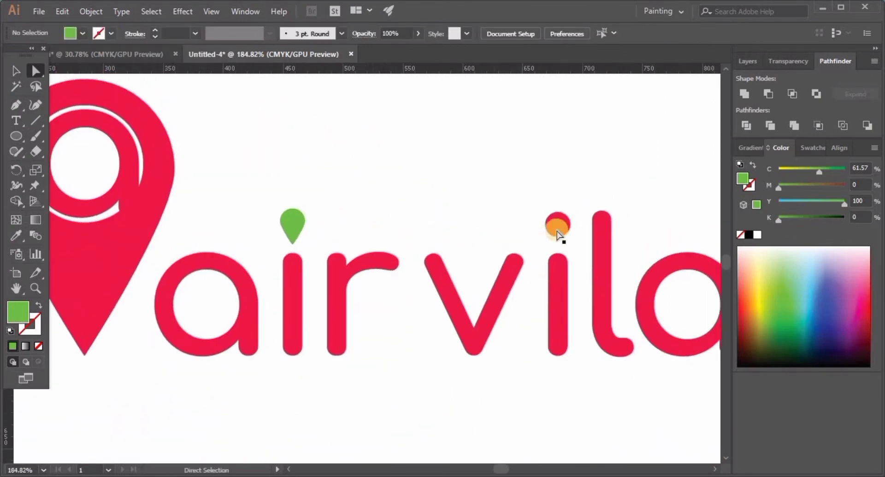
pyautogui.click(558, 233)
pyautogui.click(551, 201)
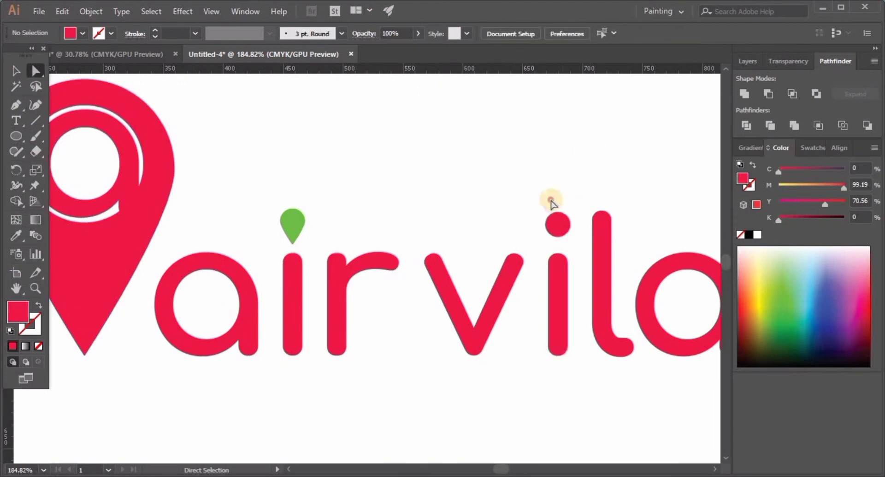
pyautogui.click(561, 234)
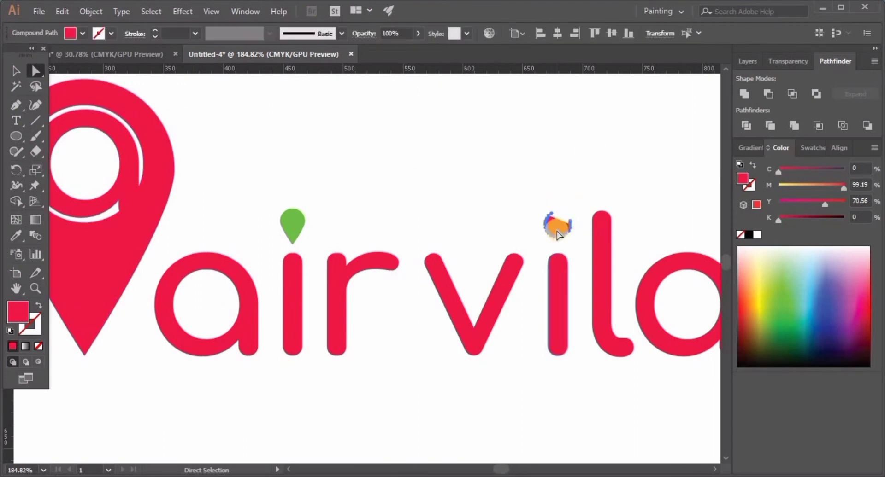
pyautogui.press('Delete')
# Place a copy of the green pin above the second "i" stem at the same height as the first
pyautogui.click(295, 216)
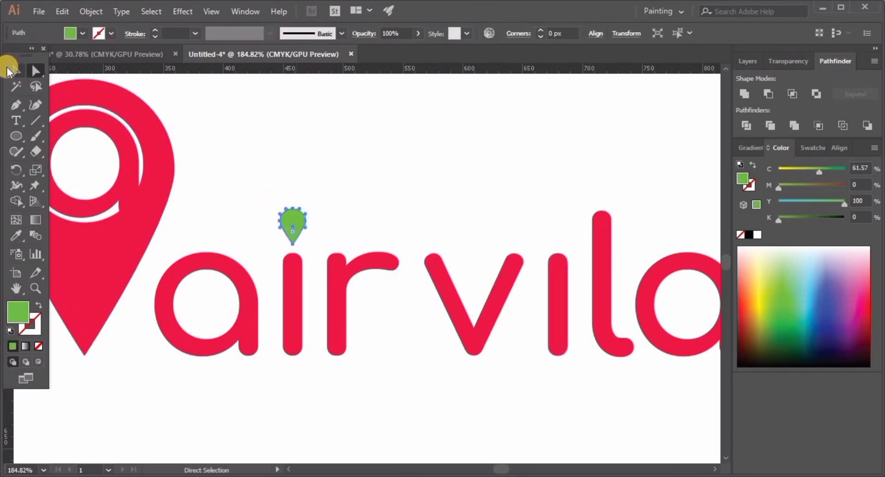
pyautogui.press('v')
pyautogui.click(286, 228)
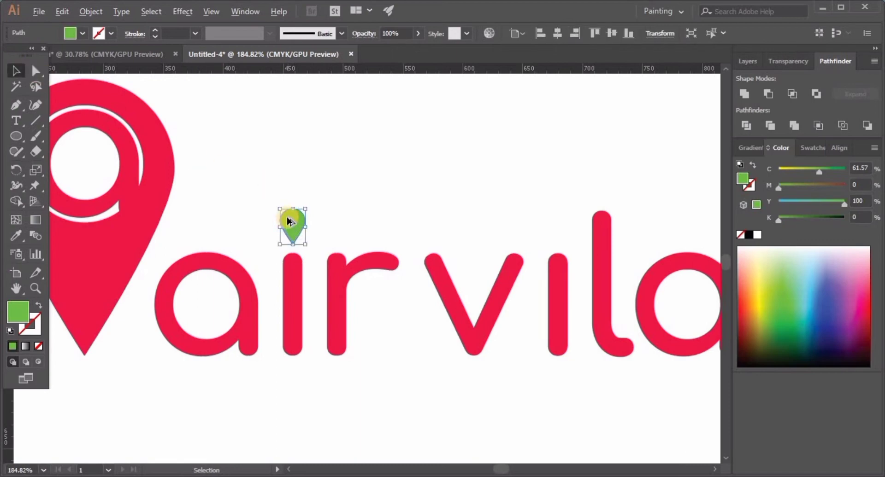
pyautogui.moveTo(288, 221); pyautogui.dragTo(550, 223)
pyautogui.click(483, 194)
# Draw a straight Pen path about 221 px long from just below the first green pin's tip to just below the second's
pyautogui.hotkey('ctrl', '0')
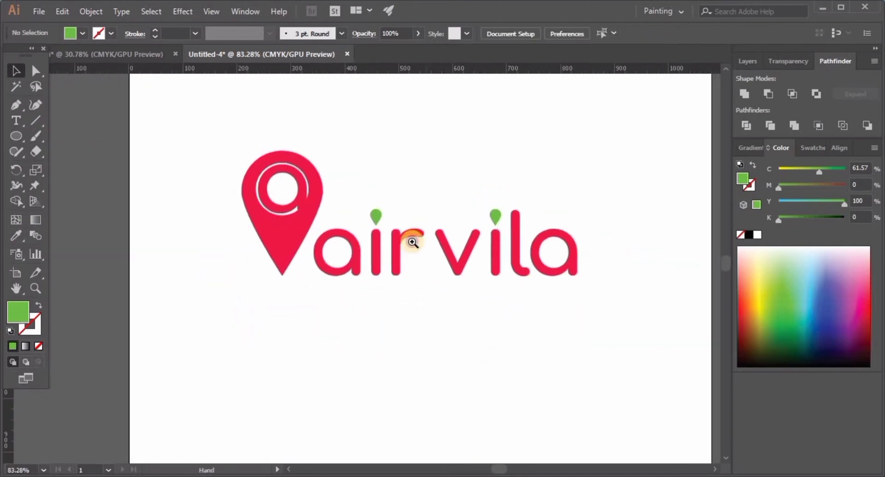
pyautogui.moveTo(431, 236); pyautogui.dragTo(581, 316)
pyautogui.moveTo(412, 236); pyautogui.dragTo(482, 282)
pyautogui.moveTo(415, 213); pyautogui.dragTo(461, 243)
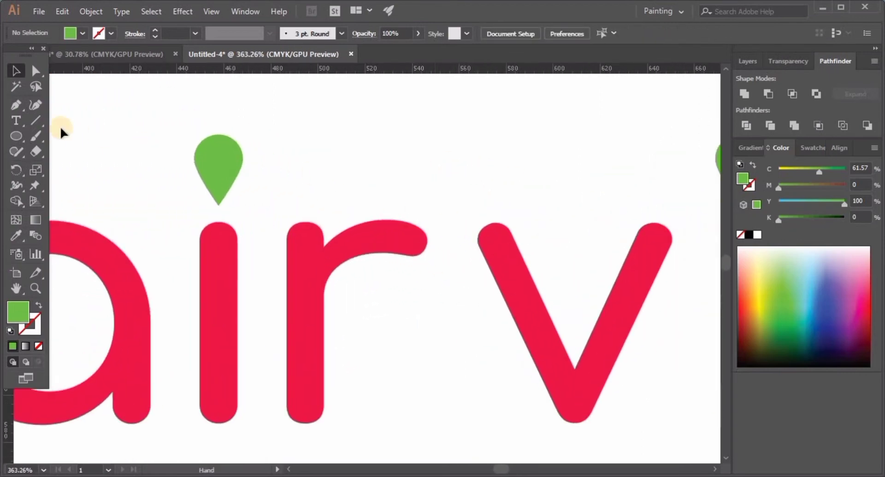
pyautogui.click(16, 105)
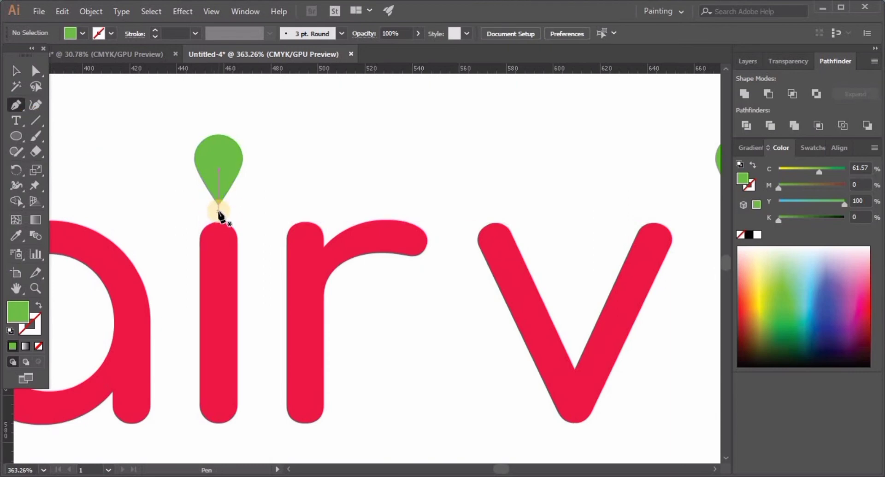
pyautogui.click(218, 214)
pyautogui.hscroll(5, 336, 217)
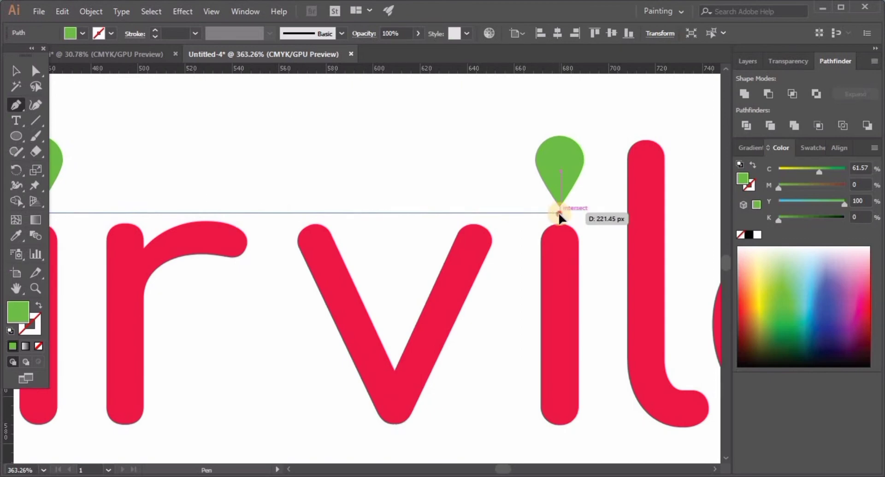
pyautogui.click(559, 213)
# Remove the line's fill and give it a 0.5 pt black stroke
pyautogui.click(14, 71)
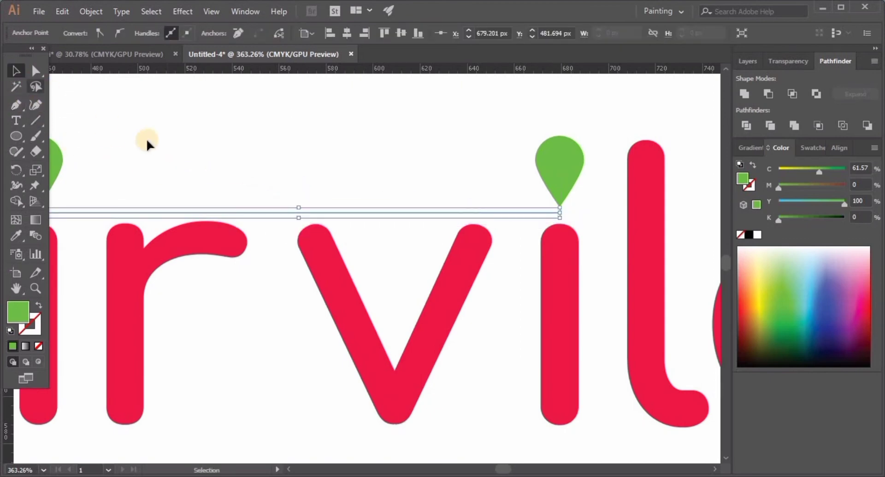
pyautogui.click(118, 34)
pyautogui.hotkey('ctrl', 'z')
pyautogui.click(213, 144)
pyautogui.click(225, 213)
pyautogui.doubleClick(155, 31)
pyautogui.click(82, 34)
pyautogui.click(13, 57)
pyautogui.doubleClick(34, 330)
pyautogui.press('Escape')
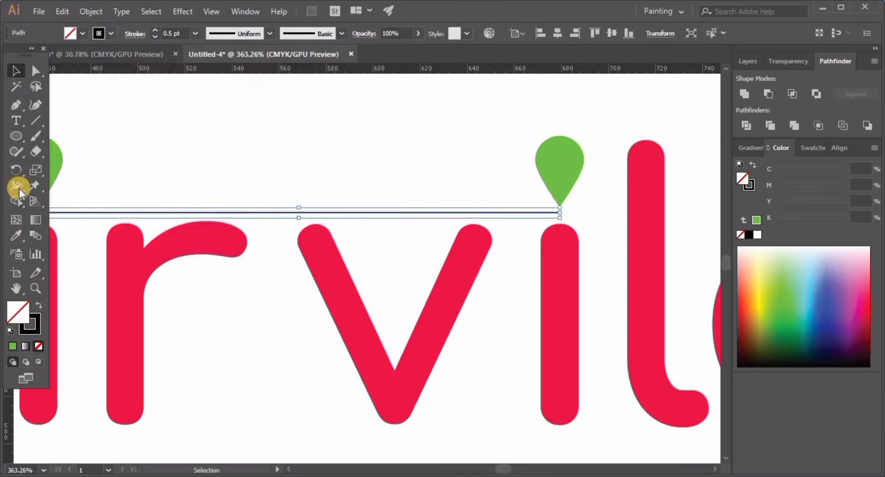
# Sample the green of the pin for the line, swap it to the stroke with no fill, and set the weight to 3 pt
pyautogui.click(16, 236)
pyautogui.click(549, 169)
pyautogui.click(39, 306)
pyautogui.click(16, 71)
pyautogui.moveTo(222, 143); pyautogui.dragTo(387, 153)
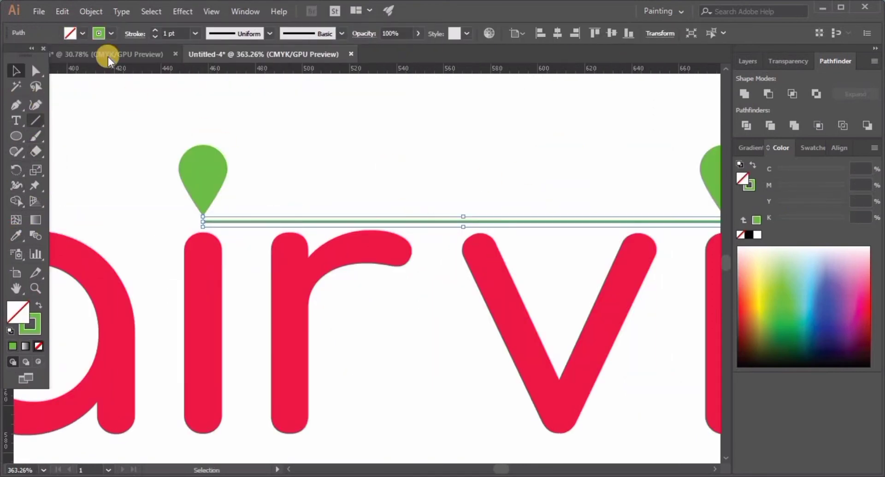
pyautogui.click(156, 31)
pyautogui.click(155, 31)
pyautogui.click(156, 31)
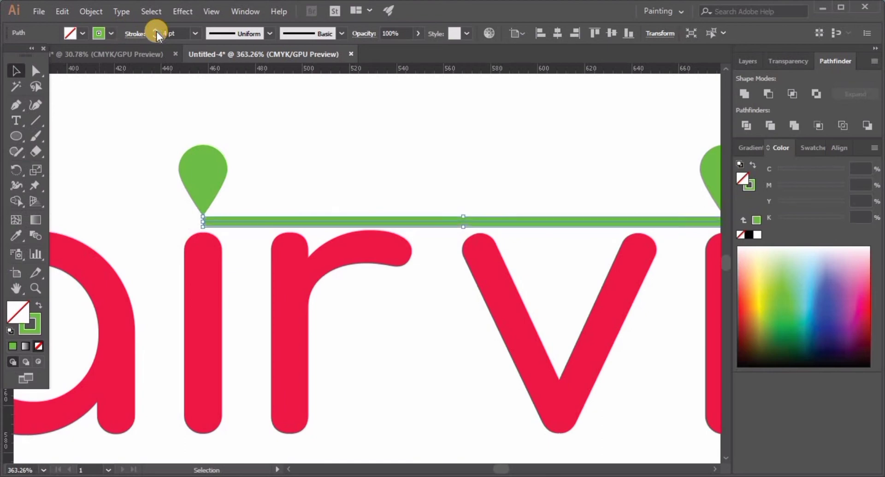
pyautogui.click(156, 37)
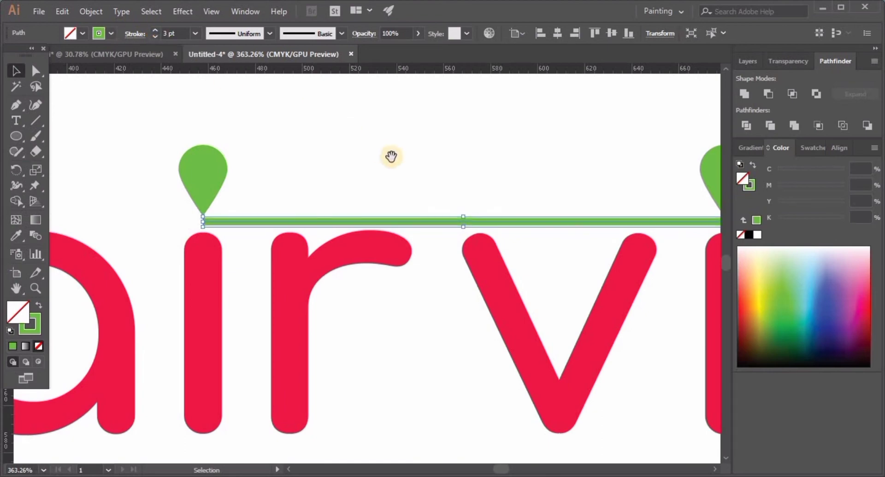
# Bend the green line upward from its middle with the Curvature tool into an arc between the two pins
pyautogui.moveTo(391, 158); pyautogui.dragTo(248, 159)
pyautogui.scroll(-1, 394, 212)
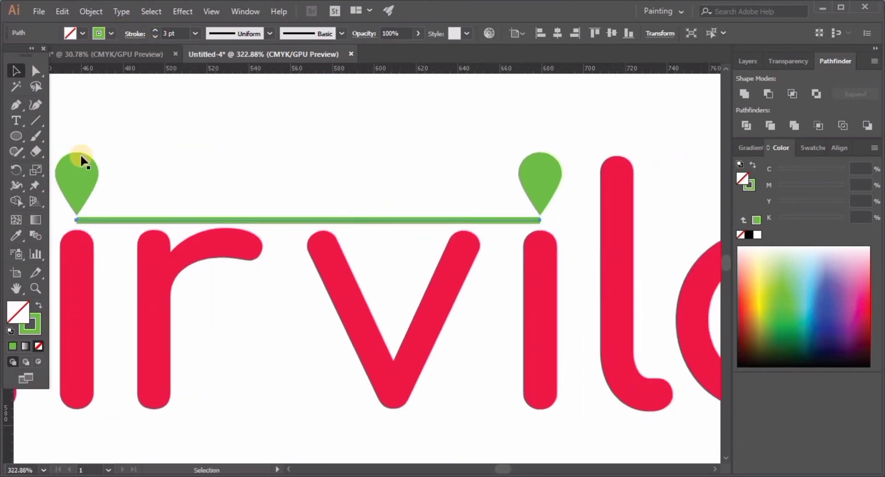
pyautogui.click(34, 105)
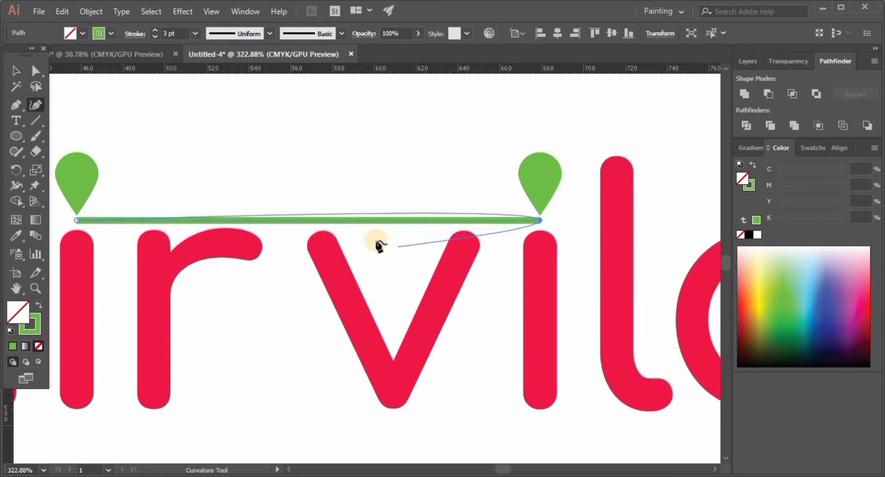
pyautogui.scroll(7, 322, 215)
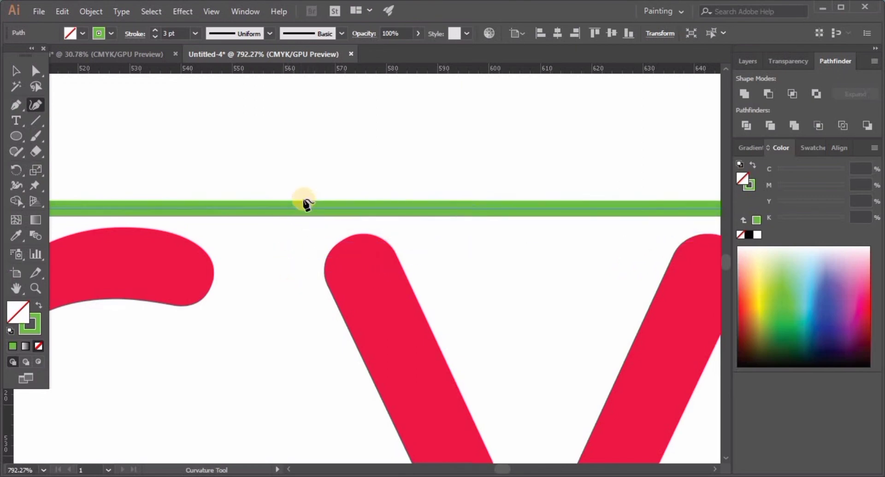
pyautogui.hotkey('ctrl', 'space')
pyautogui.click(336, 228)
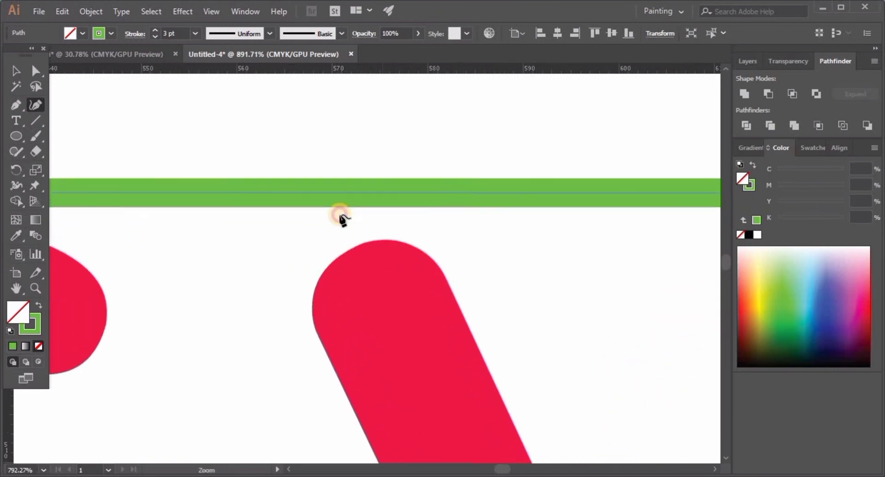
pyautogui.moveTo(322, 191); pyautogui.dragTo(331, 104)
pyautogui.hotkey('ctrl', 'space')
pyautogui.moveTo(427, 231); pyautogui.dragTo(378, 249)
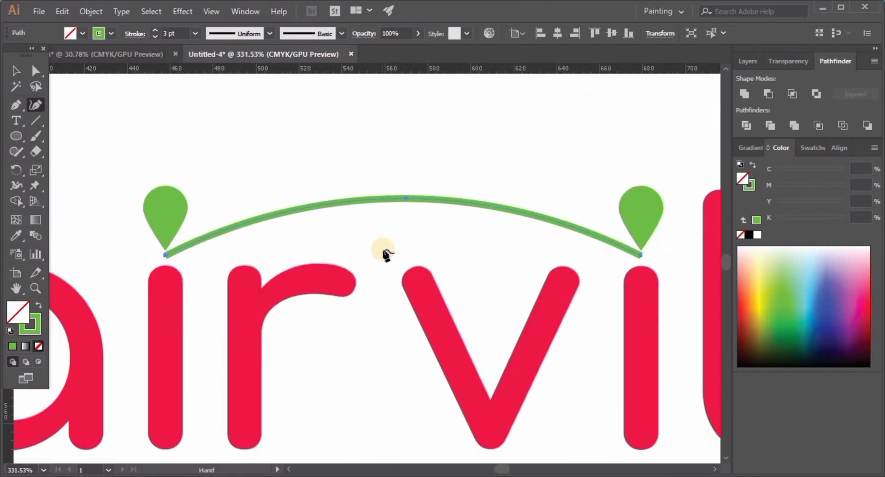
# Apply the width profile that tapers at both ends to the green arc's stroke and deselect it
pyautogui.click(16, 70)
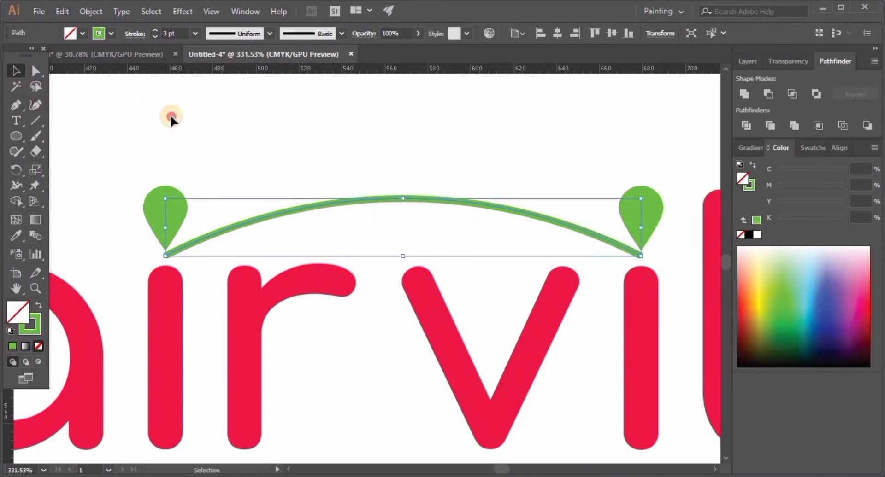
pyautogui.click(171, 116)
pyautogui.click(310, 207)
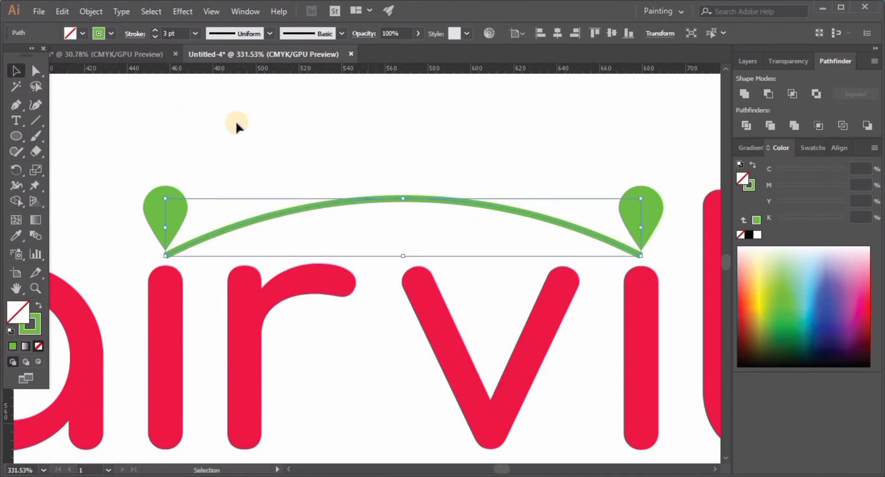
pyautogui.click(267, 34)
pyautogui.click(231, 76)
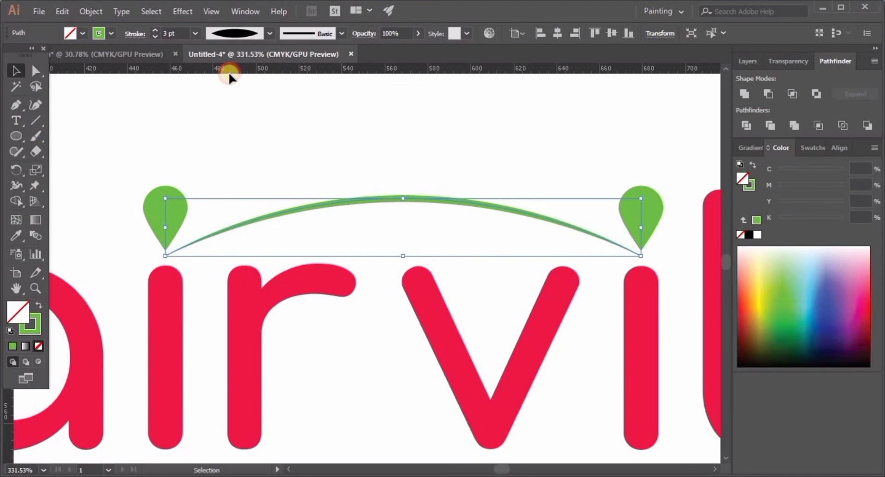
pyautogui.click(280, 149)
pyautogui.keyDown('ctrl'); pyautogui.moveTo(445, 248); pyautogui.dragTo(318, 287); pyautogui.keyUp('ctrl')
pyautogui.keyDown('ctrl'); pyautogui.moveTo(412, 272); pyautogui.dragTo(315, 280); pyautogui.keyUp('ctrl')
pyautogui.moveTo(370, 287)
pyautogui.mouseDown()
pyautogui.moveTo(339, 266)
pyautogui.moveTo(381, 279)
pyautogui.mouseUp()
pyautogui.keyDown('ctrl'); pyautogui.keyDown('alt'); pyautogui.click(360, 278); pyautogui.keyUp('alt'); pyautogui.keyUp('ctrl')
pyautogui.keyDown('ctrl'); pyautogui.click(372, 287); pyautogui.keyUp('ctrl')
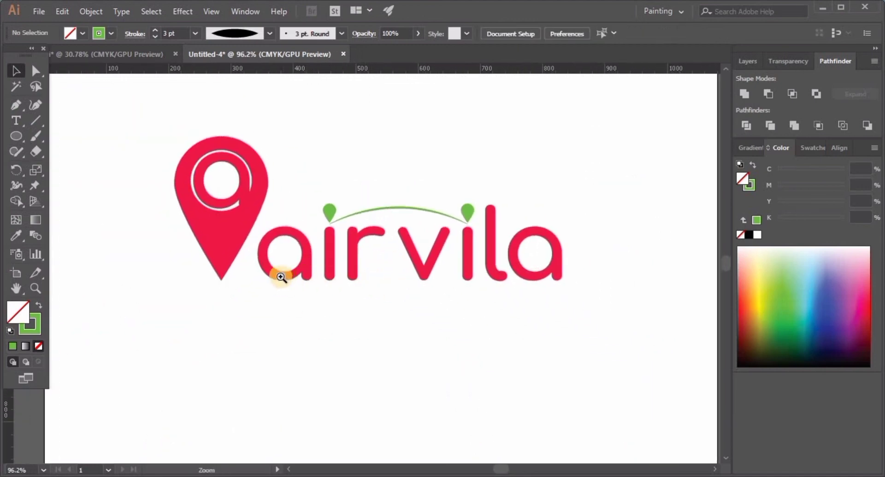
# Add the tagline "Trouble-free Travel" as 12 pt Comfortaa Bold point text in the empty area above the logo
pyautogui.keyDown('ctrl'); pyautogui.moveTo(281, 277); pyautogui.dragTo(369, 309); pyautogui.keyUp('ctrl')
pyautogui.moveTo(259, 223); pyautogui.dragTo(295, 279)
pyautogui.keyDown('ctrl'); pyautogui.moveTo(425, 252); pyautogui.dragTo(266, 271); pyautogui.keyUp('ctrl')
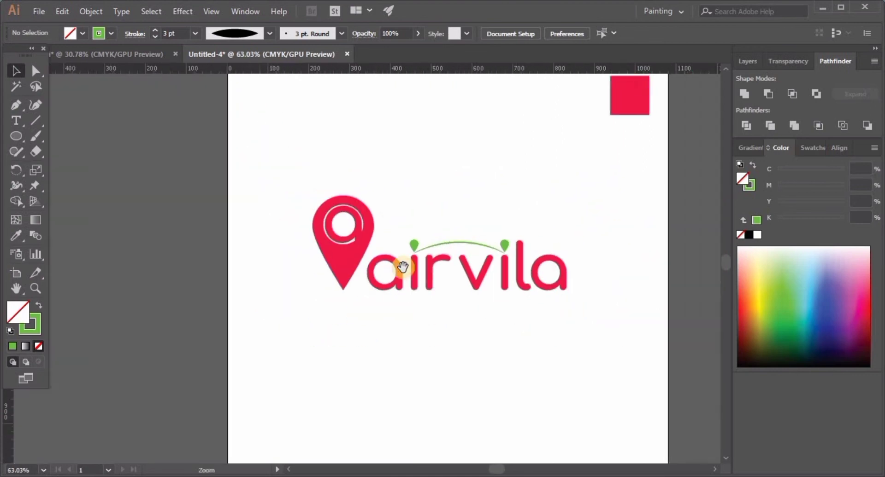
pyautogui.moveTo(402, 267); pyautogui.dragTo(390, 262)
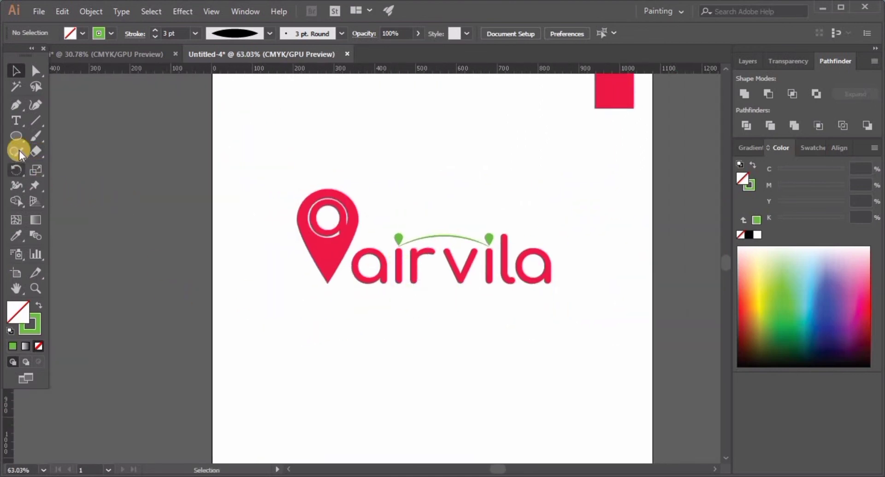
pyautogui.click(22, 123)
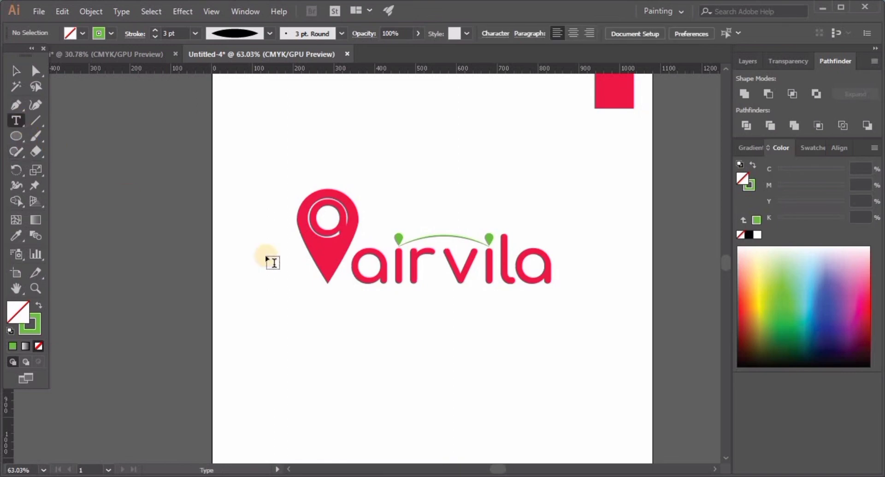
pyautogui.click(320, 154)
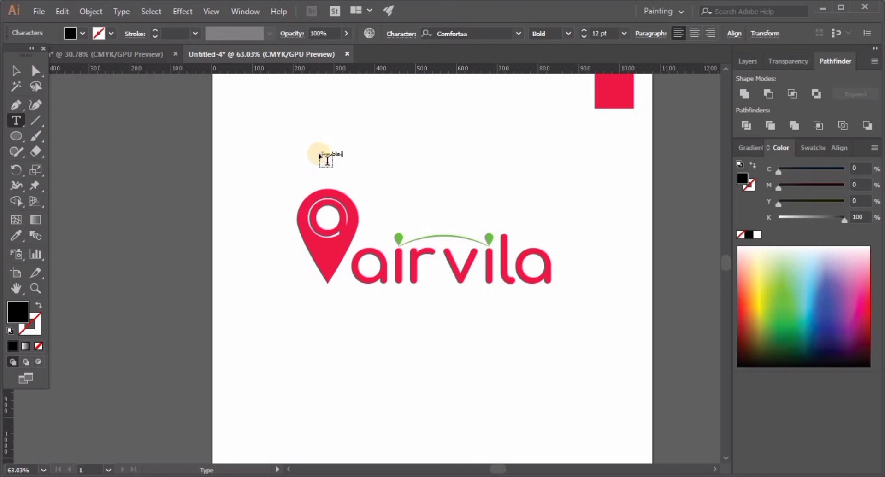
pyautogui.press('Escape')
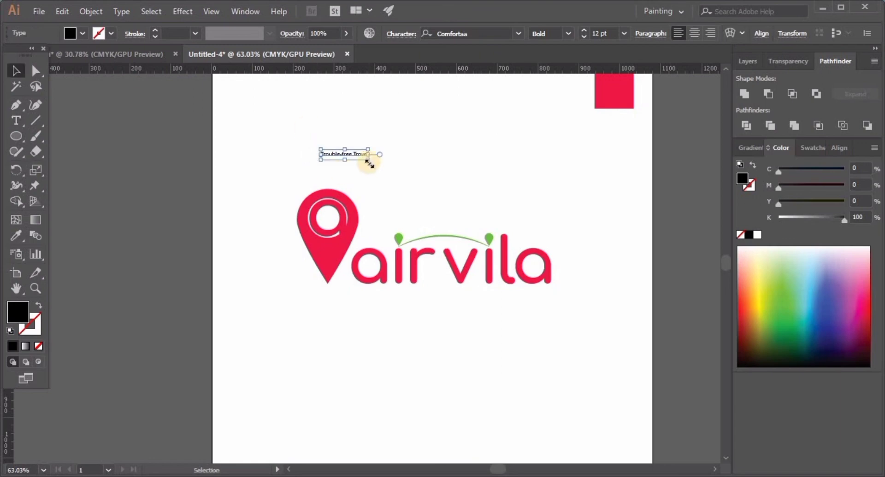
# Enlarge the tagline to about 58.5 pt and place it beneath the wordmark with its right end flush with the last letter
pyautogui.moveTo(368, 158); pyautogui.dragTo(461, 168)
pyautogui.moveTo(323, 156); pyautogui.dragTo(411, 305)
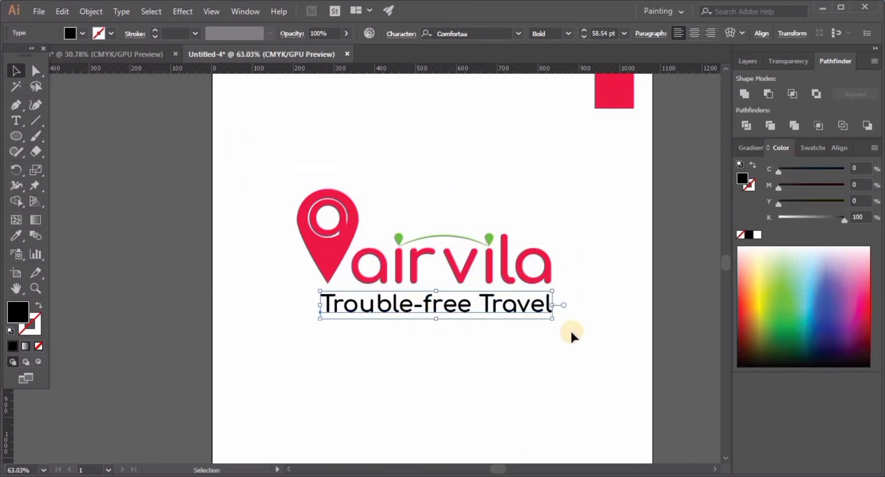
pyautogui.click(471, 385)
# Color the tagline with the red sampled from the location pin and deselect it
pyautogui.click(396, 307)
pyautogui.click(16, 235)
pyautogui.click(325, 252)
pyautogui.click(15, 70)
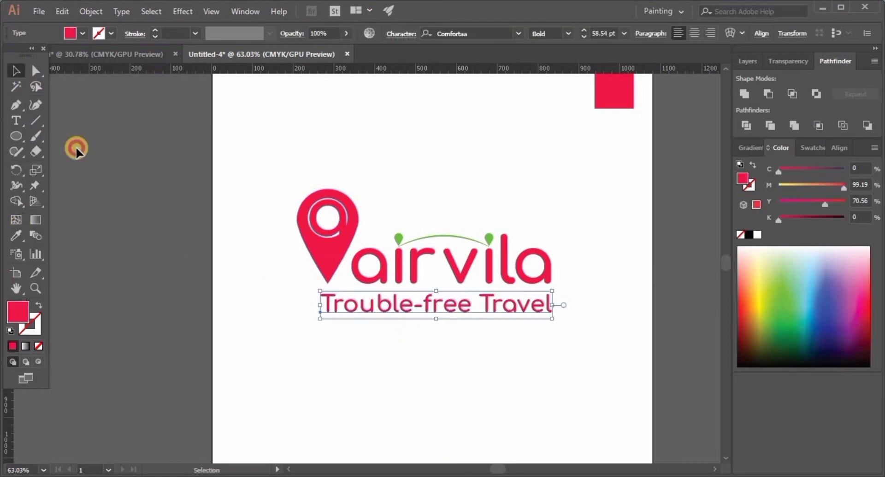
pyautogui.click(403, 403)
# Move the tagline slightly up, closer to the wordmark, keeping its right end aligned with the last letter
pyautogui.scroll(3, 387, 379)
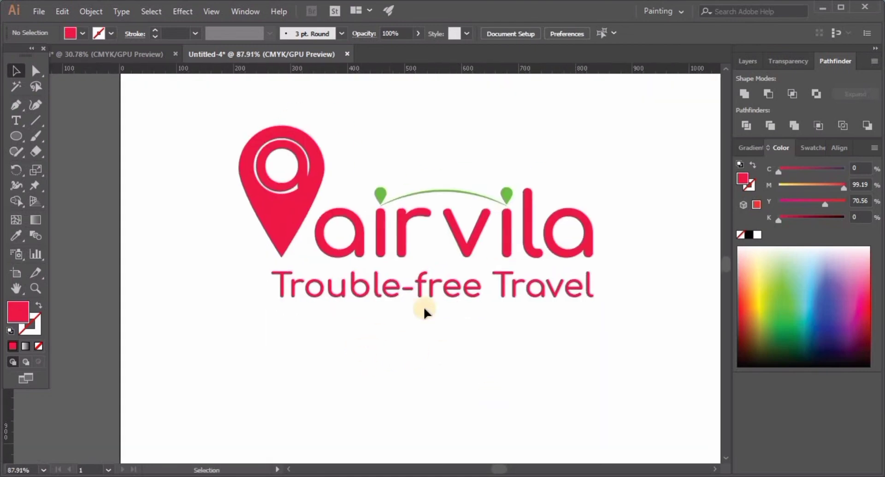
pyautogui.click(422, 290)
pyautogui.moveTo(589, 307); pyautogui.dragTo(594, 302)
pyautogui.click(416, 322)
# Delete the red reference square in the artboard's upper right corner
pyautogui.scroll(-8, 318, 308)
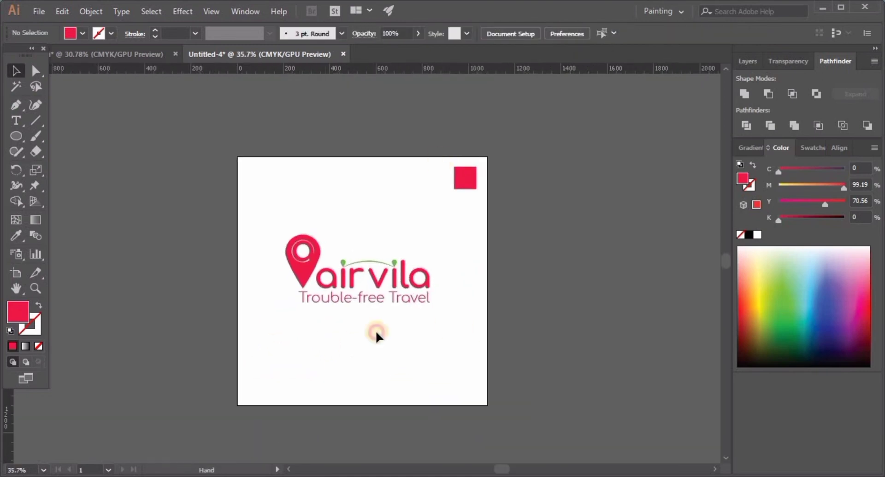
pyautogui.click(469, 182)
pyautogui.press('Delete')
# Expand the "Trouble-free Travel" tagline into outlines and deselect it
pyautogui.click(350, 298)
pyautogui.hotkey('alt', 'o')
pyautogui.press('x')
pyautogui.press('Return')
pyautogui.click(196, 270)
# Group all the logo artwork and center the group horizontally and vertically on the artboard
pyautogui.hotkey('ctrl', 'a')
pyautogui.hotkey('ctrl', 'g')
pyautogui.click(838, 148)
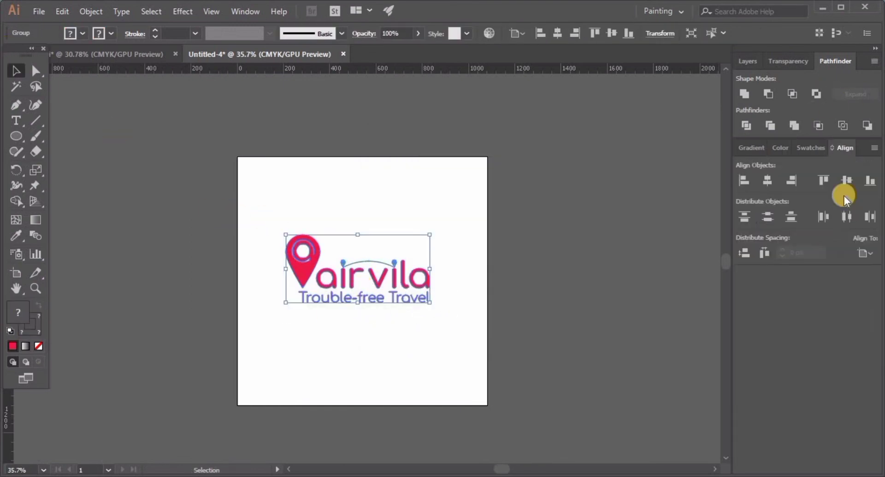
pyautogui.click(767, 180)
pyautogui.click(846, 180)
pyautogui.moveTo(435, 316); pyautogui.dragTo(495, 362)
pyautogui.click(451, 311)
pyautogui.moveTo(397, 319); pyautogui.dragTo(417, 311)
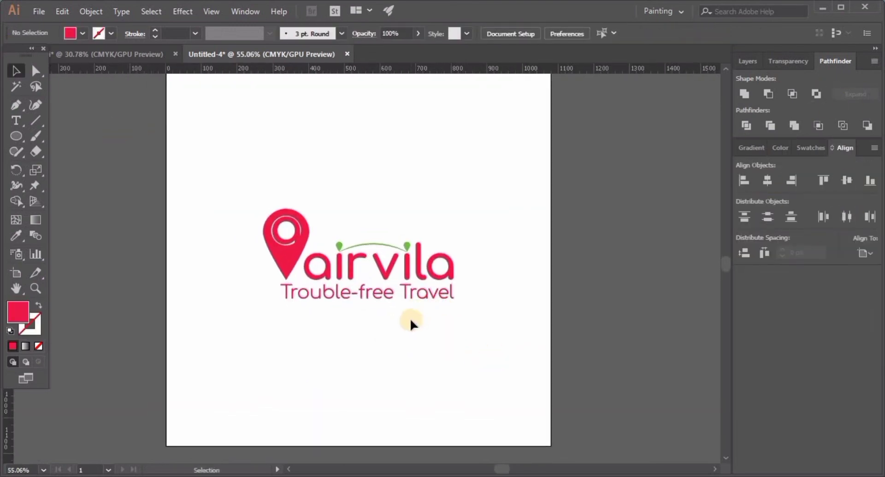